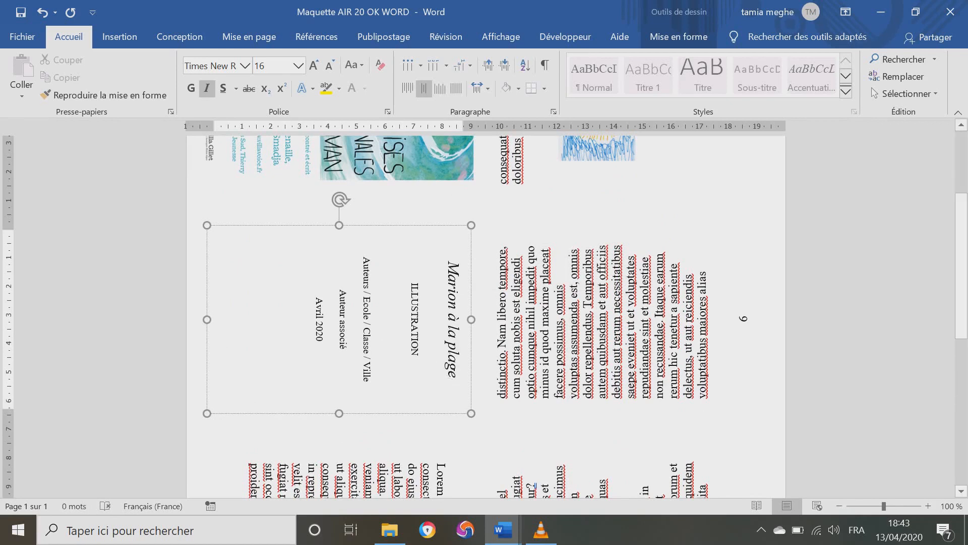
Delete the "ILLUSTRATION" placeholder line beneath the title "Marion à la plage" in the cover text box
{"action": "left_click", "coordinate": [415, 356]}
{"action": "key", "text": "shift+Left"}
{"action": "key", "text": "shift+Left"}
{"action": "key", "text": "shift+Left"}
{"action": "key", "text": "shift+Left"}
{"action": "key", "text": "shift+Left"}
{"action": "key", "text": "shift+Left"}
{"action": "key", "text": "shift+Left"}
{"action": "key", "text": "shift+Left"}
{"action": "key", "text": "shift+Left"}
{"action": "key", "text": "shift+Left"}
{"action": "key", "text": "shift+Left"}
{"action": "key", "text": "shift+Left"}
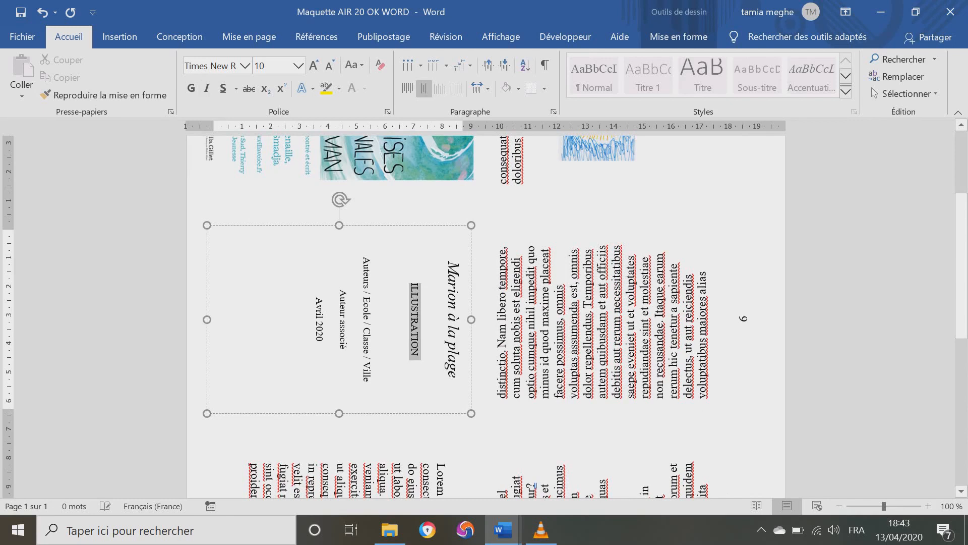
{"action": "key", "text": "BackSpace"}
{"action": "key", "text": "BackSpace"}
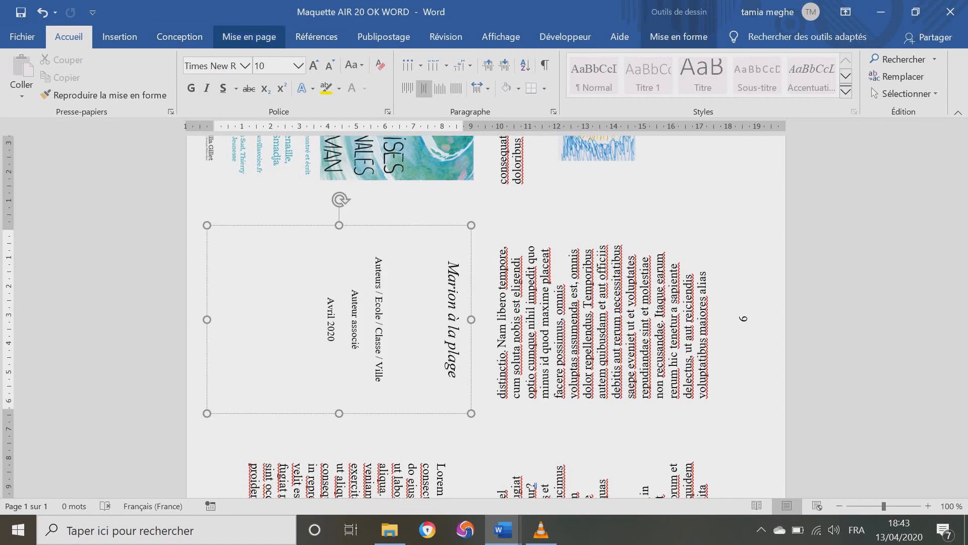
Insert the picture sun-451441_1920 beneath the cover title, rotate it a quarter turn clockwise and reduce it to about 3.18 × 4.5 cm
{"action": "left_click", "coordinate": [119, 36]}
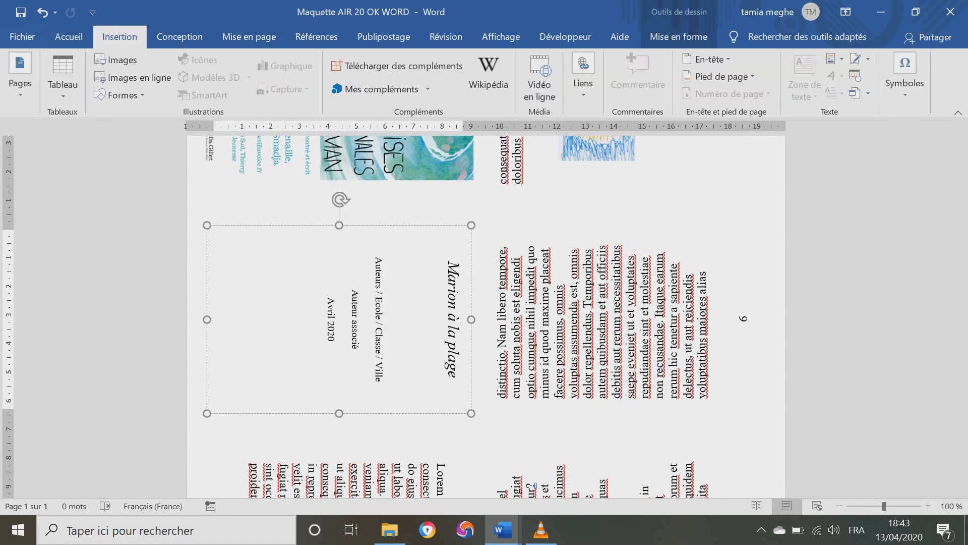
{"action": "left_click", "coordinate": [116, 60]}
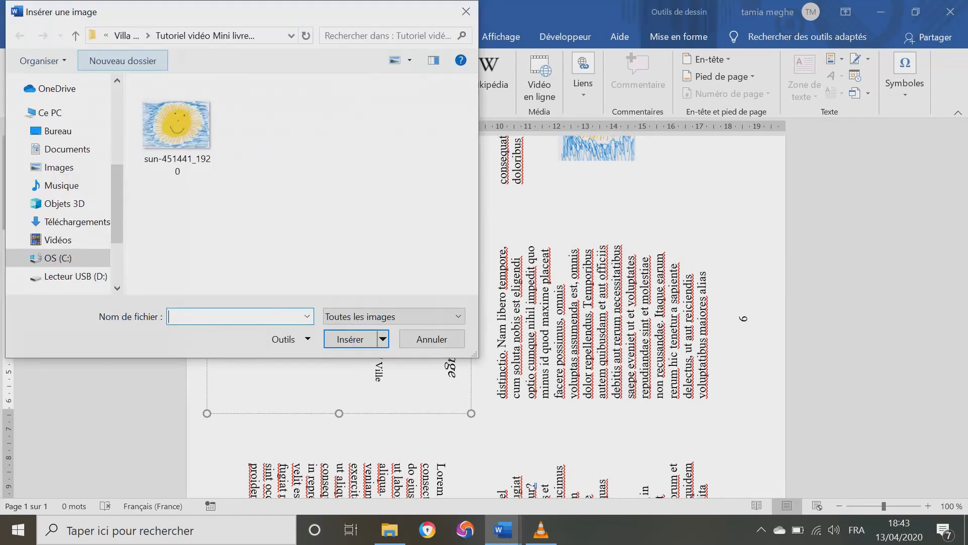
{"action": "double_click", "coordinate": [177, 126]}
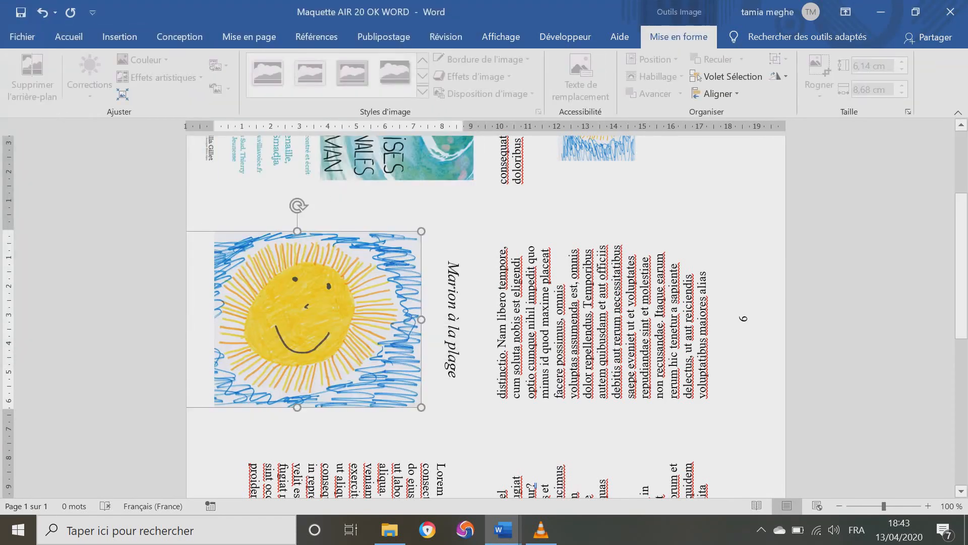
{"action": "left_click_drag", "start_coordinate": [298, 205], "coordinate": [447, 353]}
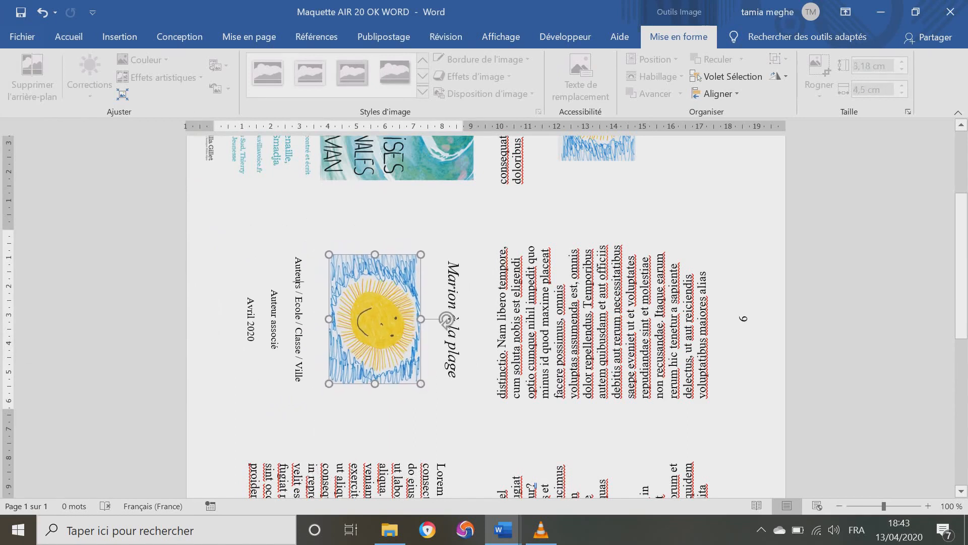
Examine the cover lines for authors, school, class and town, associate author and date
{"action": "left_click", "coordinate": [296, 258]}
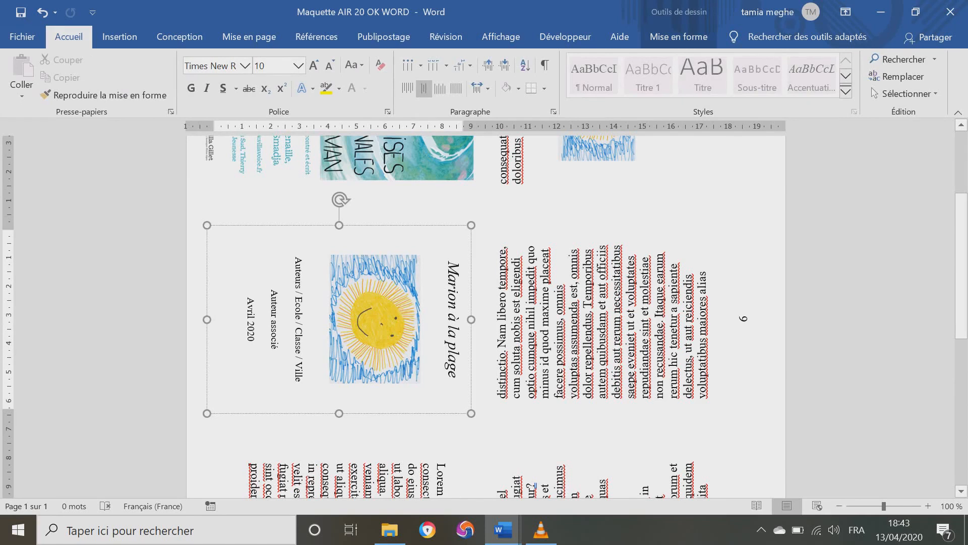
{"action": "left_click_drag", "start_coordinate": [299, 289], "coordinate": [299, 256]}
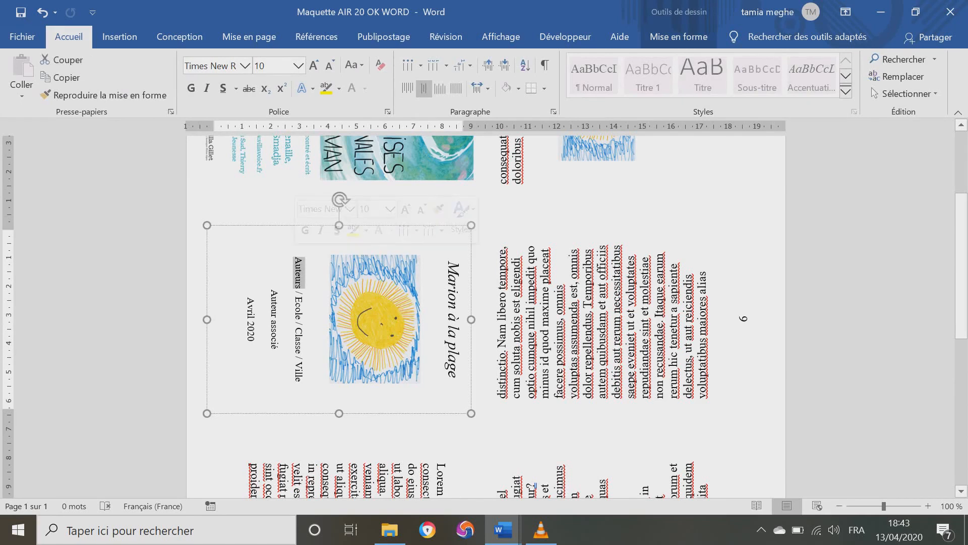
{"action": "left_click_drag", "start_coordinate": [298, 297], "coordinate": [298, 386]}
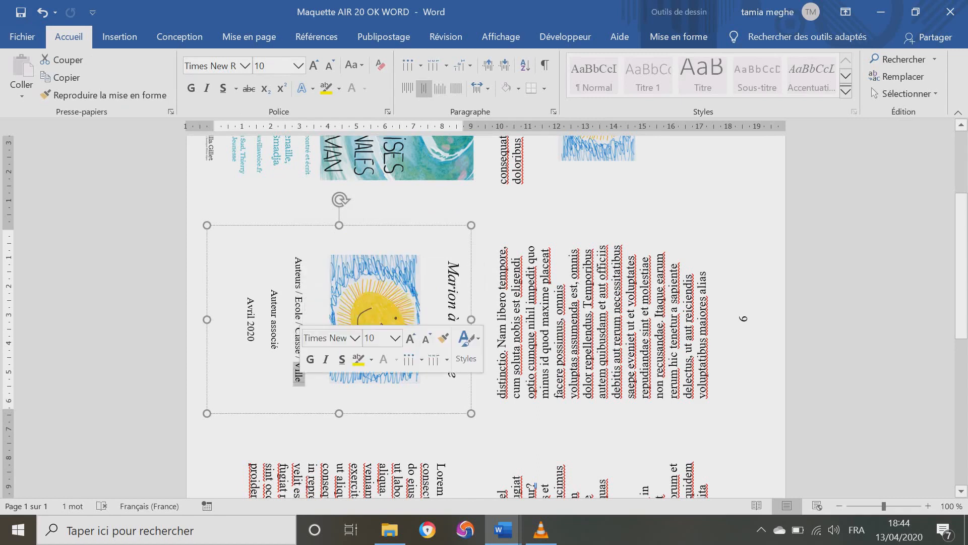
{"action": "left_click_drag", "start_coordinate": [275, 290], "coordinate": [275, 350]}
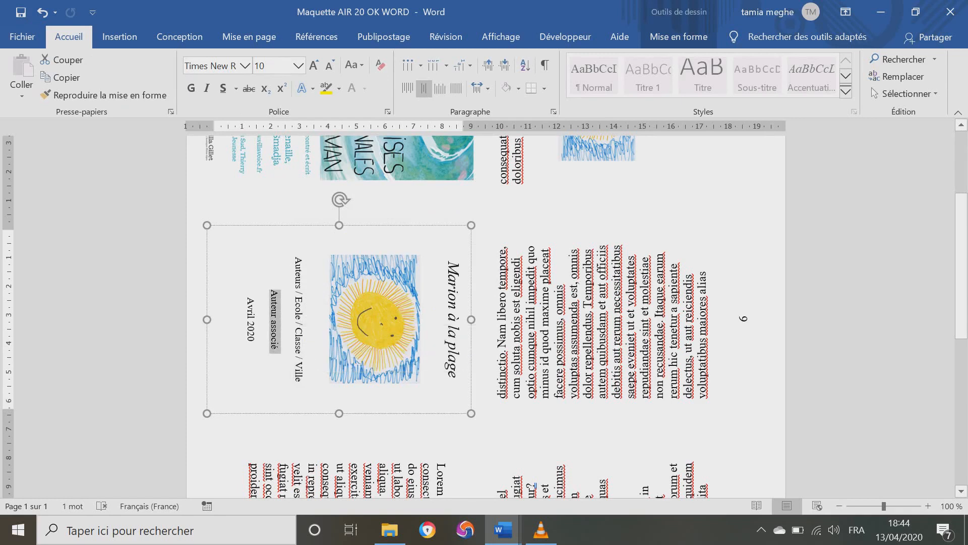
{"action": "left_click_drag", "start_coordinate": [250, 297], "coordinate": [237, 346]}
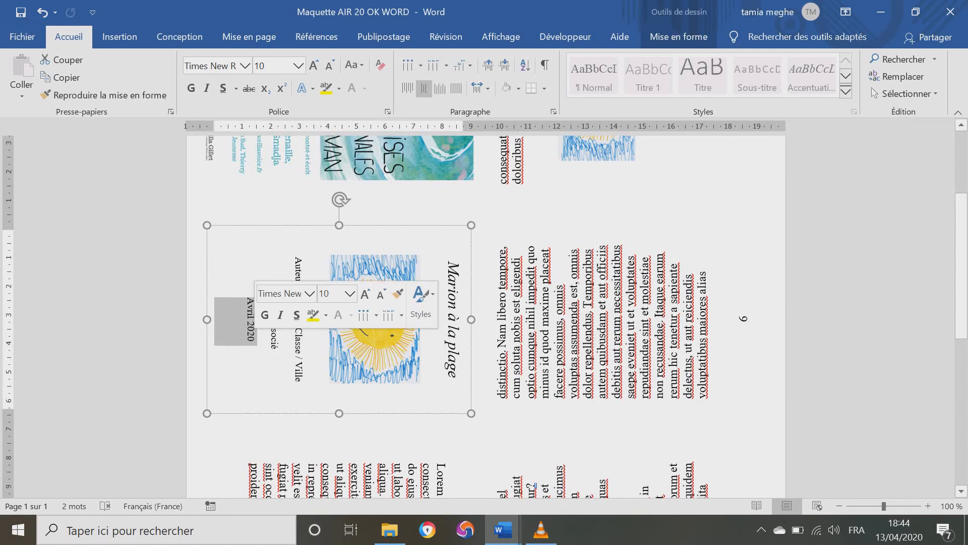
Examine the text boxes on pages 2 to 6 of the booklet and how each one is oriented
{"action": "left_click", "coordinate": [660, 339]}
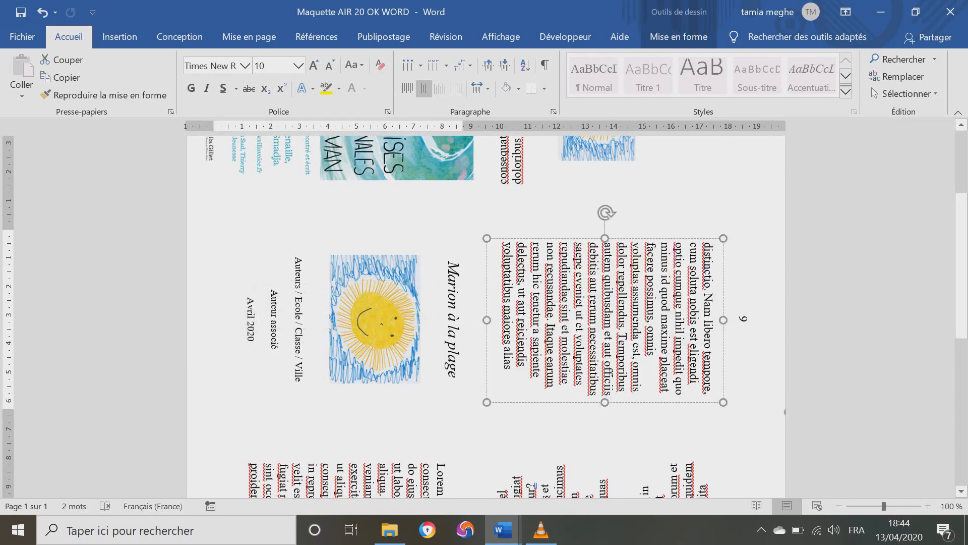
{"action": "scroll", "coordinate": [660, 339], "scroll_direction": "down", "scroll_amount": 2}
{"action": "scroll", "coordinate": [605, 333], "scroll_direction": "down", "scroll_amount": 3}
{"action": "left_click", "coordinate": [342, 358]}
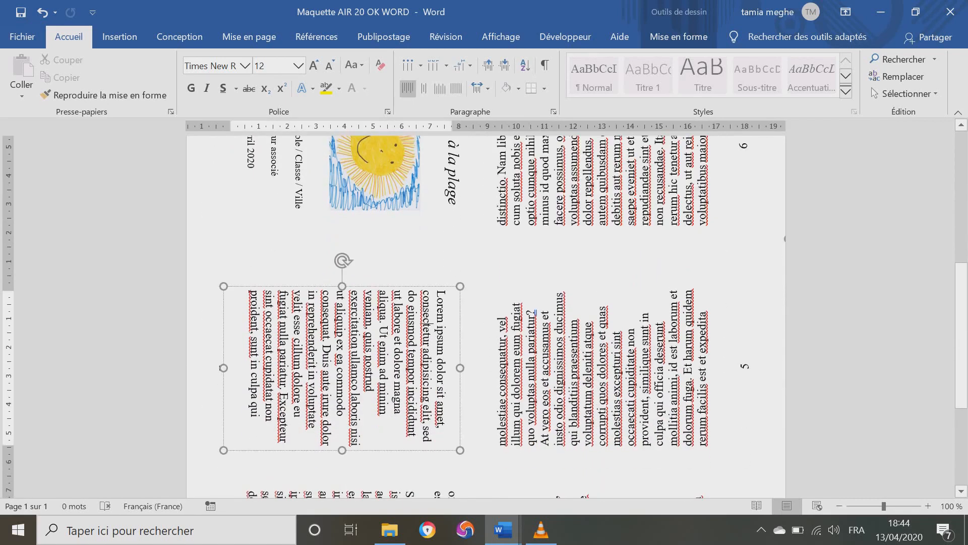
{"action": "scroll", "coordinate": [484, 303], "scroll_direction": "down", "scroll_amount": 2}
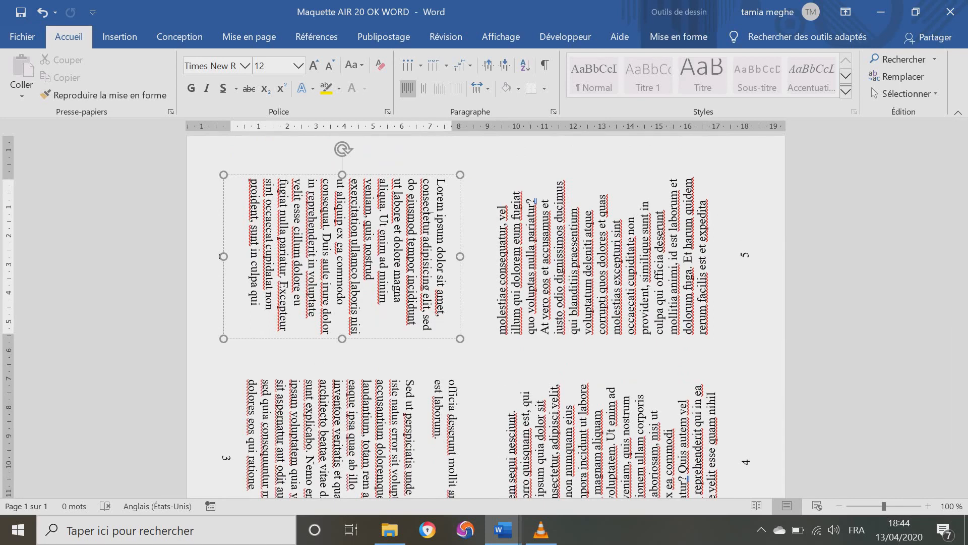
{"action": "left_click", "coordinate": [398, 433]}
{"action": "left_click", "coordinate": [591, 439]}
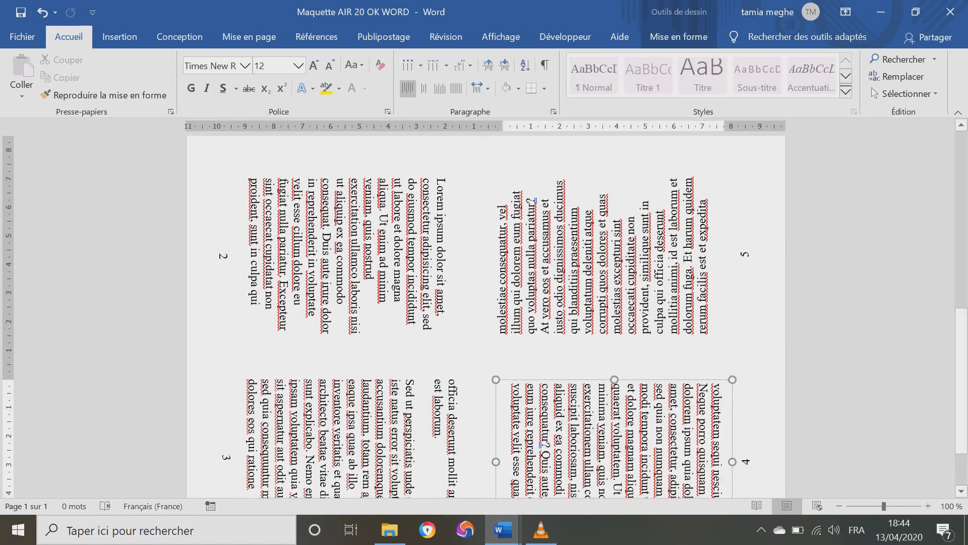
{"action": "scroll", "coordinate": [484, 313], "scroll_direction": "down", "scroll_amount": 1}
{"action": "left_click", "coordinate": [353, 365]}
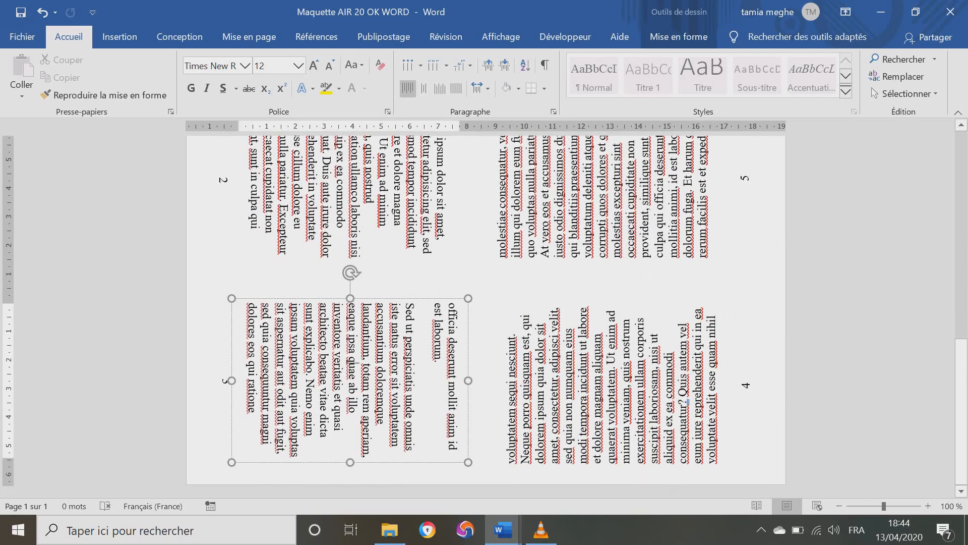
{"action": "scroll", "coordinate": [688, 402], "scroll_direction": "up", "scroll_amount": 10}
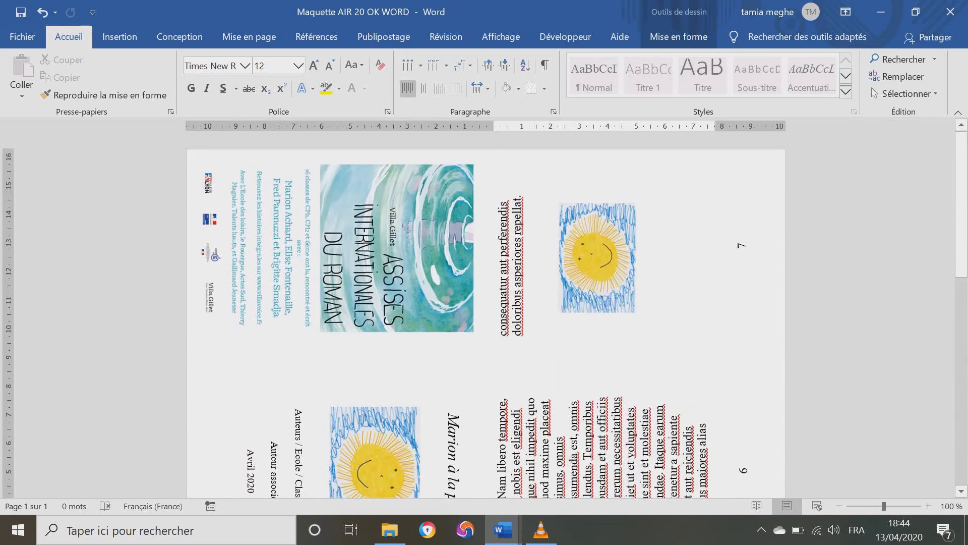
Remove the sun picture and the sample text from the page 7 text box
{"action": "left_click", "coordinate": [598, 258]}
{"action": "key", "text": "ctrl+z"}
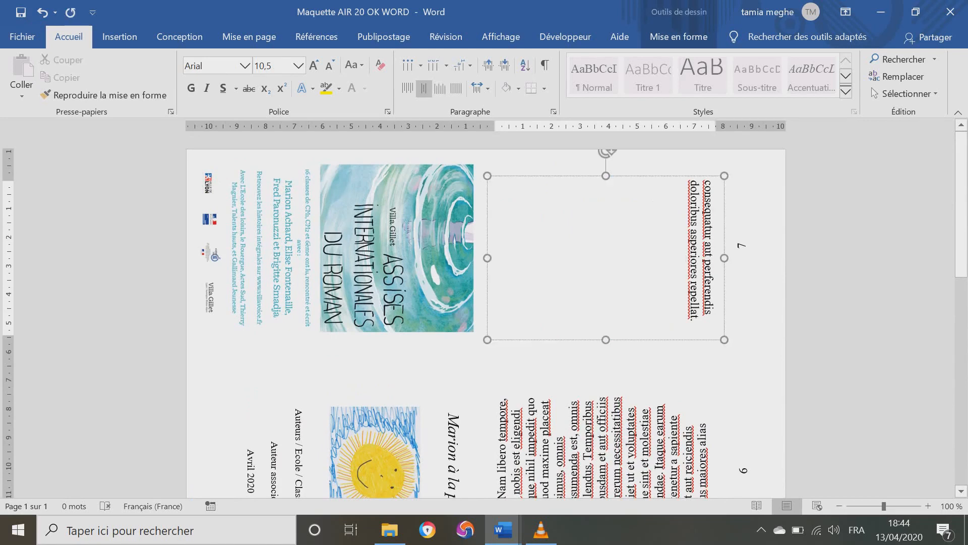
{"action": "left_click_drag", "start_coordinate": [694, 321], "coordinate": [709, 178]}
{"action": "key", "text": "Delete"}
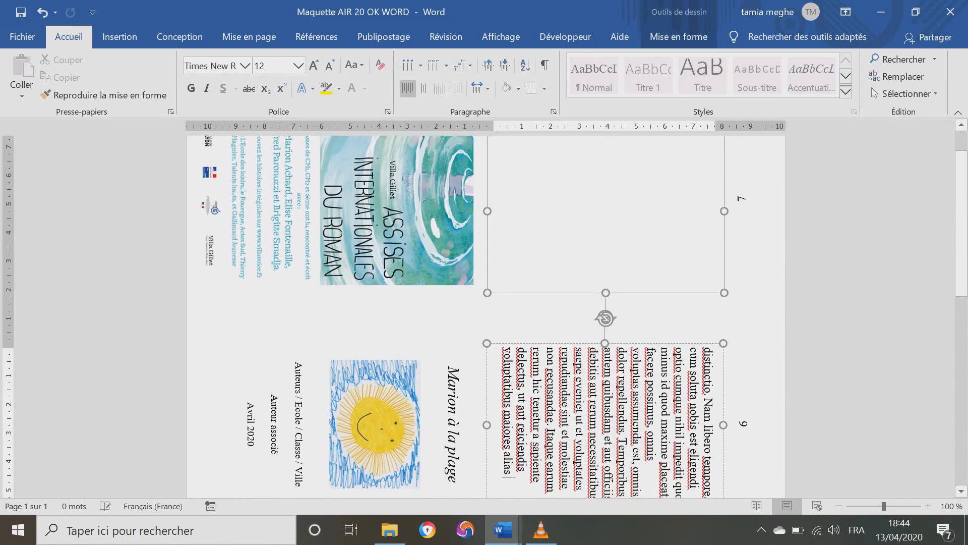
Delete all the sample text in the text boxes of pages 6 and 5
{"action": "scroll", "coordinate": [484, 317], "scroll_direction": "down", "scroll_amount": 3}
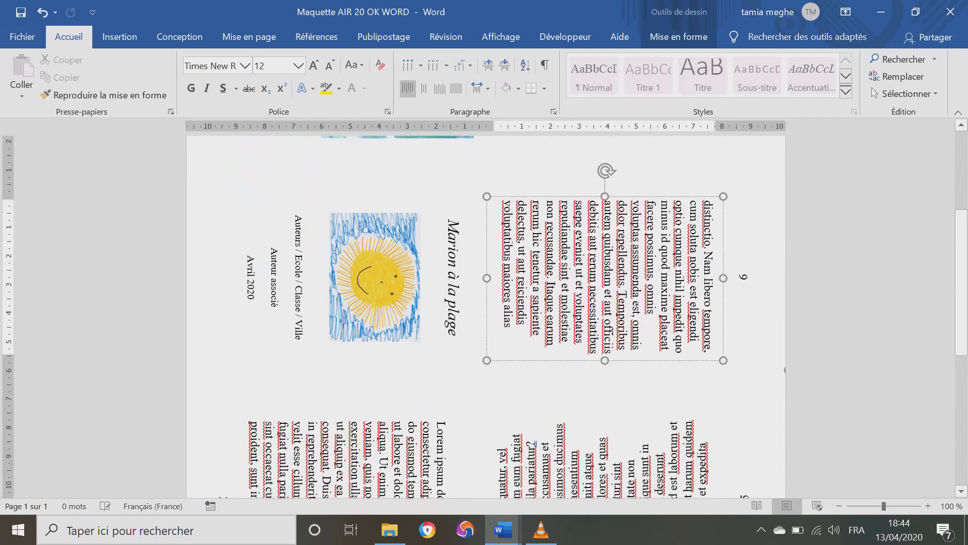
{"action": "left_click_drag", "start_coordinate": [507, 327], "coordinate": [719, 190]}
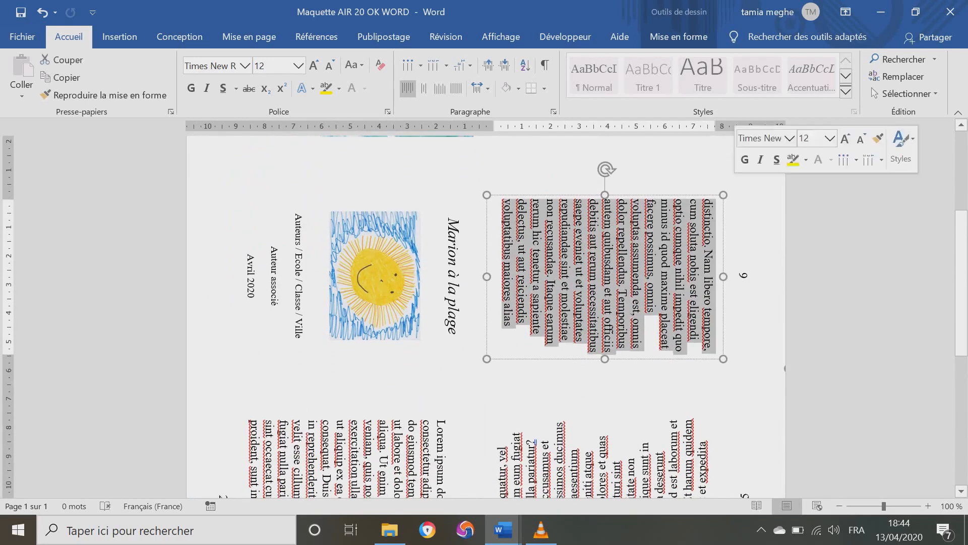
{"action": "key", "text": "Delete"}
{"action": "scroll", "coordinate": [485, 317], "scroll_direction": "down", "scroll_amount": 4}
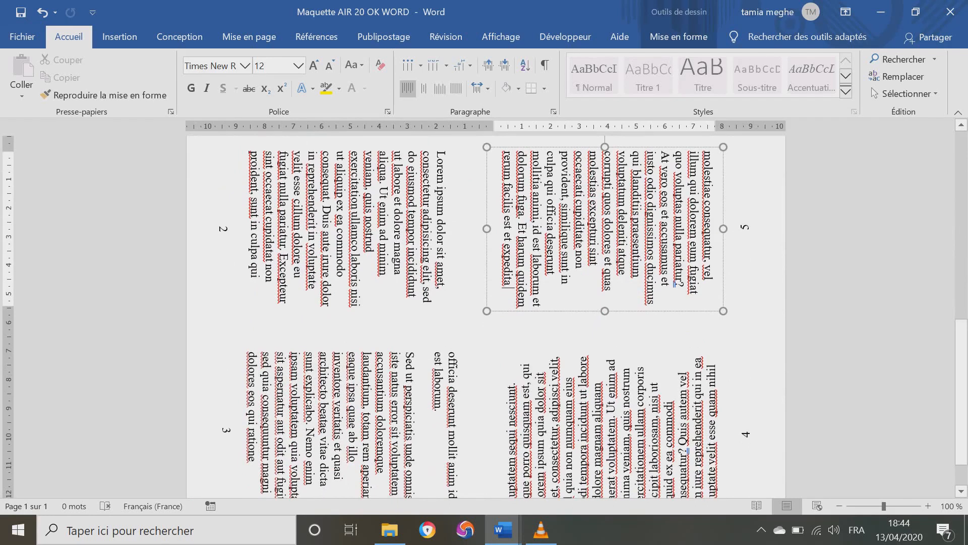
{"action": "left_click_drag", "start_coordinate": [508, 289], "coordinate": [710, 152]}
{"action": "key", "text": "Delete"}
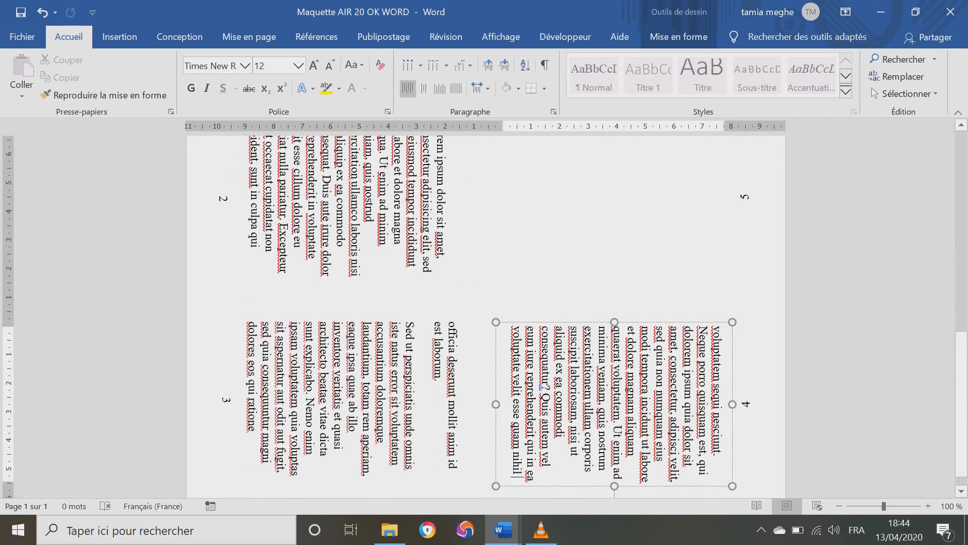
Delete all the sample text in the page 4 text box
{"action": "key", "text": "shift+Up"}
{"action": "key", "text": "shift+Up"}
{"action": "key", "text": "shift+Up"}
{"action": "key", "text": "shift+Up"}
{"action": "key", "text": "shift+Up"}
{"action": "key", "text": "shift+Up"}
{"action": "key", "text": "shift+Up"}
{"action": "key", "text": "shift+Up"}
{"action": "key", "text": "shift+Up"}
{"action": "key", "text": "shift+Up"}
{"action": "key", "text": "shift+Up"}
{"action": "key", "text": "shift+Up"}
{"action": "key", "text": "shift+Up"}
{"action": "key", "text": "shift+Up"}
{"action": "key", "text": "Delete"}
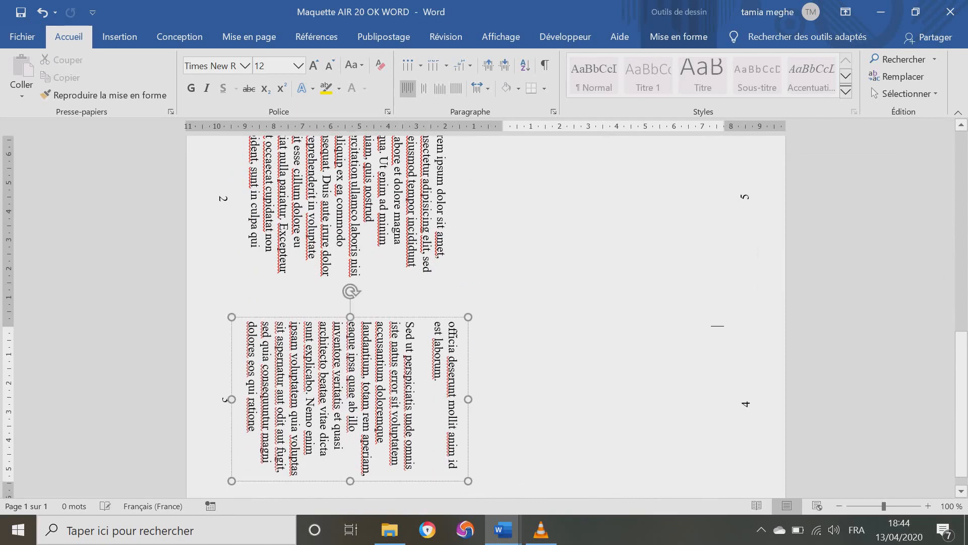
Delete all the sample text in the page 3 text box
{"action": "key", "text": "shift+Up"}
{"action": "key", "text": "shift+Up"}
{"action": "key", "text": "shift+Up"}
{"action": "key", "text": "shift+Up"}
{"action": "key", "text": "shift+Up"}
{"action": "key", "text": "shift+Up"}
{"action": "key", "text": "shift+Up"}
{"action": "key", "text": "shift+Up"}
{"action": "key", "text": "shift+Up"}
{"action": "key", "text": "shift+Up"}
{"action": "key", "text": "shift+Up"}
{"action": "key", "text": "shift+Up"}
{"action": "key", "text": "shift+Up"}
{"action": "key", "text": "shift+Up"}
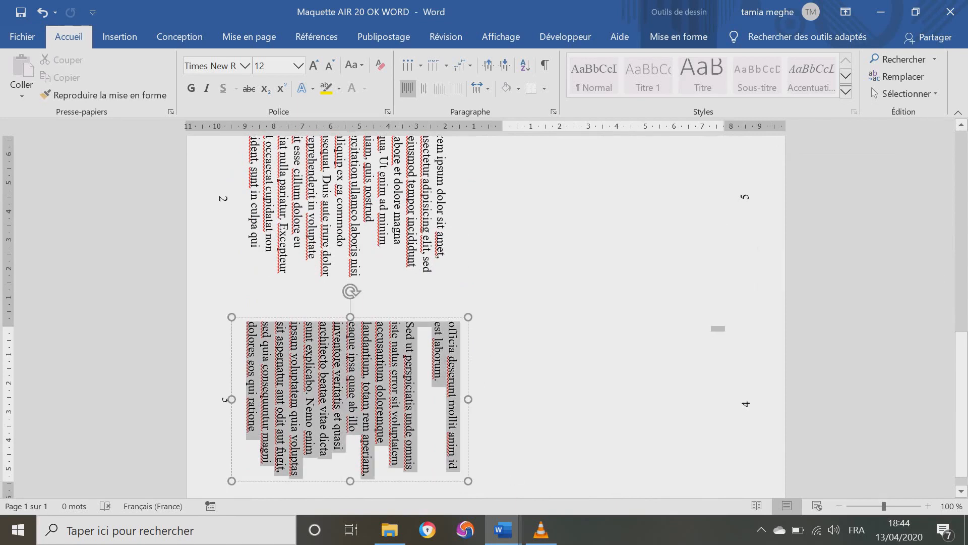
{"action": "key", "text": "Delete"}
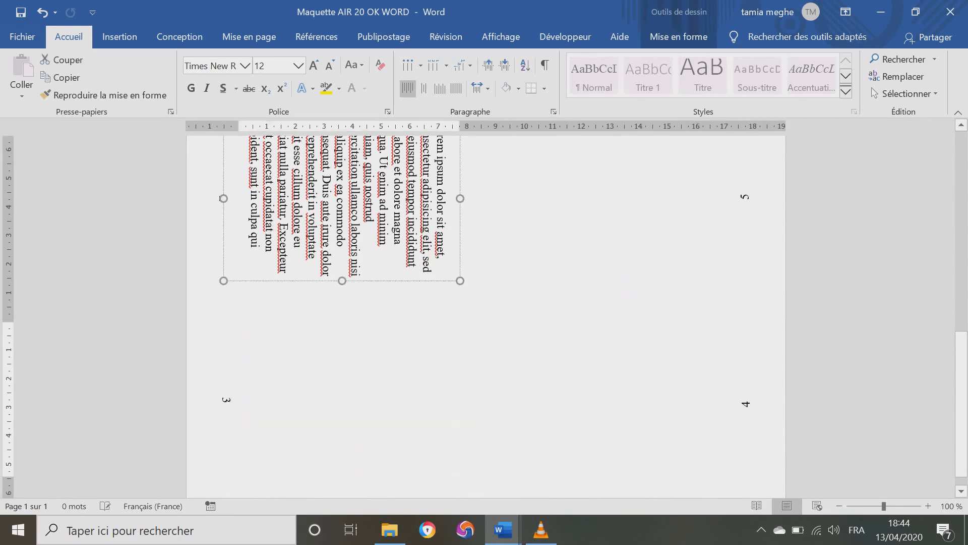
Delete the whole "Lorem ipsum" passage in the page 2 text box
{"action": "left_click_drag", "start_coordinate": [244, 402], "coordinate": [443, 399]}
{"action": "key", "text": "ctrl+z"}
{"action": "key", "text": "ctrl+z"}
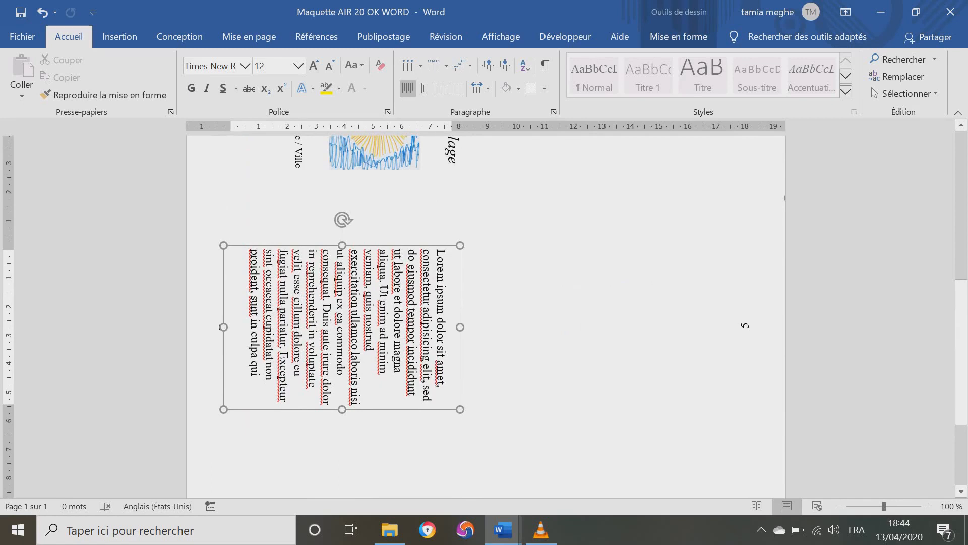
{"action": "key", "text": "ctrl+a"}
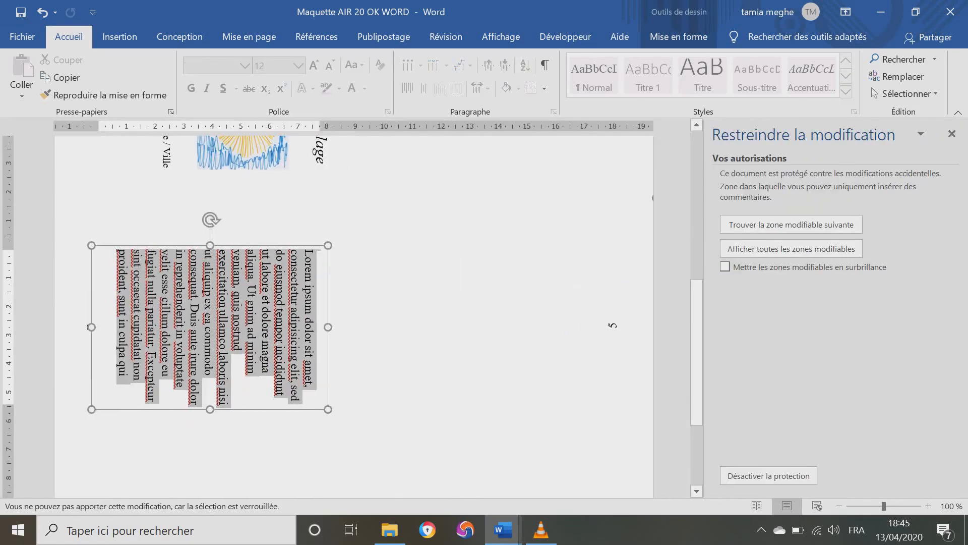
{"action": "left_click", "coordinate": [195, 328]}
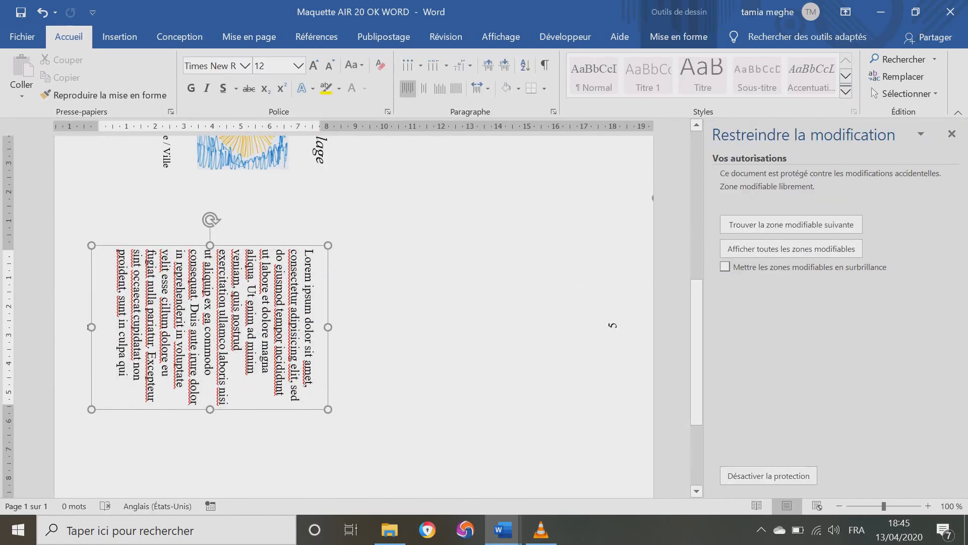
{"action": "key", "text": "ctrl+a"}
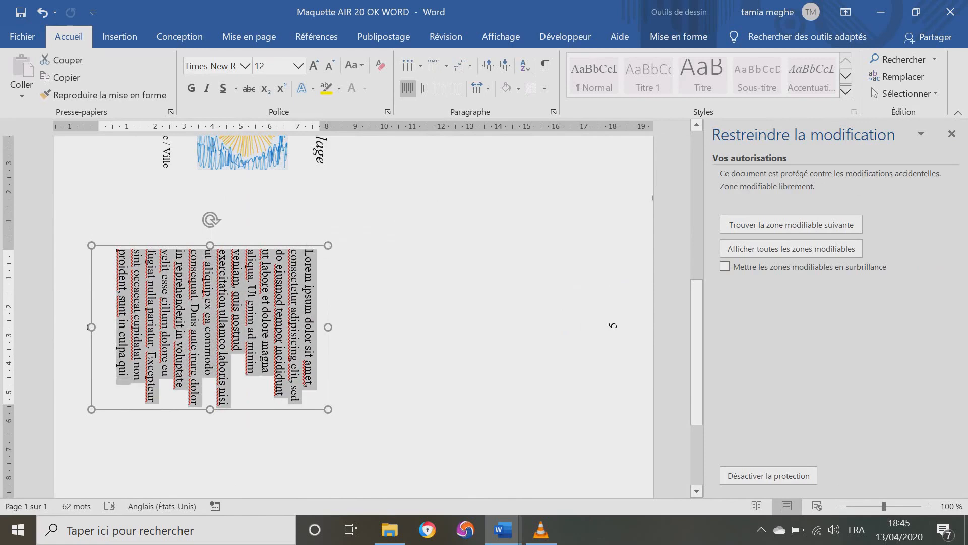
{"action": "key", "text": "Delete"}
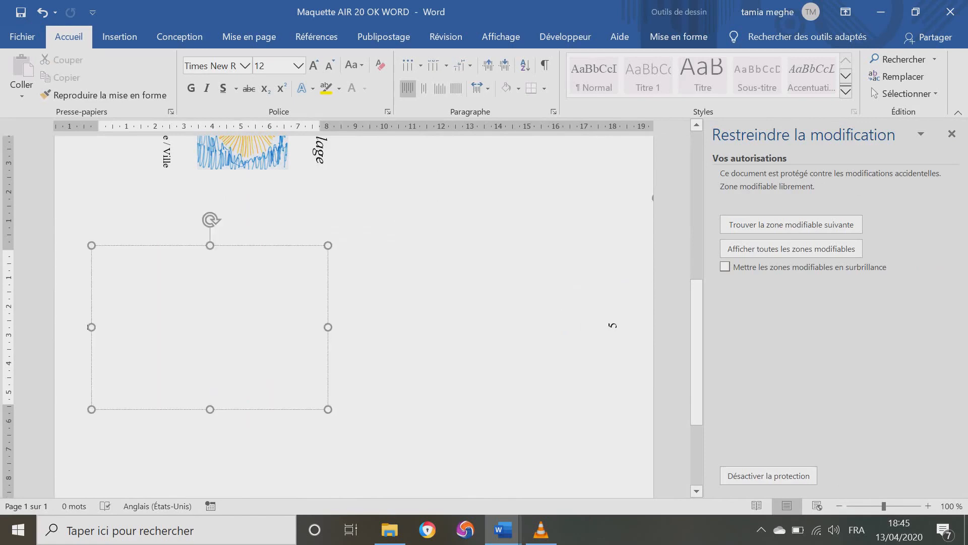
Switch to the document "Lorem ipsum dolor sit amet" and look through its three paragraphs
{"action": "mouse_move", "coordinate": [503, 530]}
{"action": "left_click", "coordinate": [421, 461]}
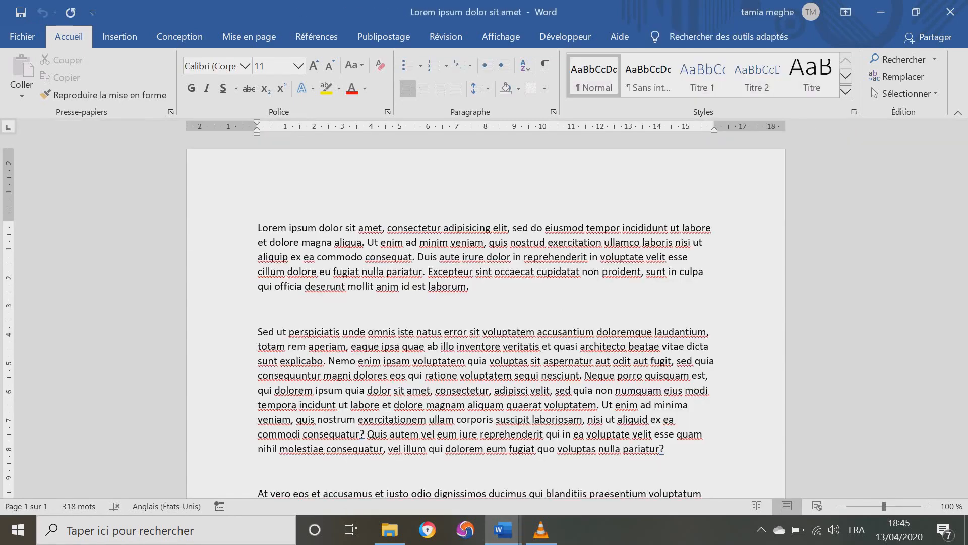
{"action": "scroll", "coordinate": [484, 313], "scroll_direction": "down", "scroll_amount": 1}
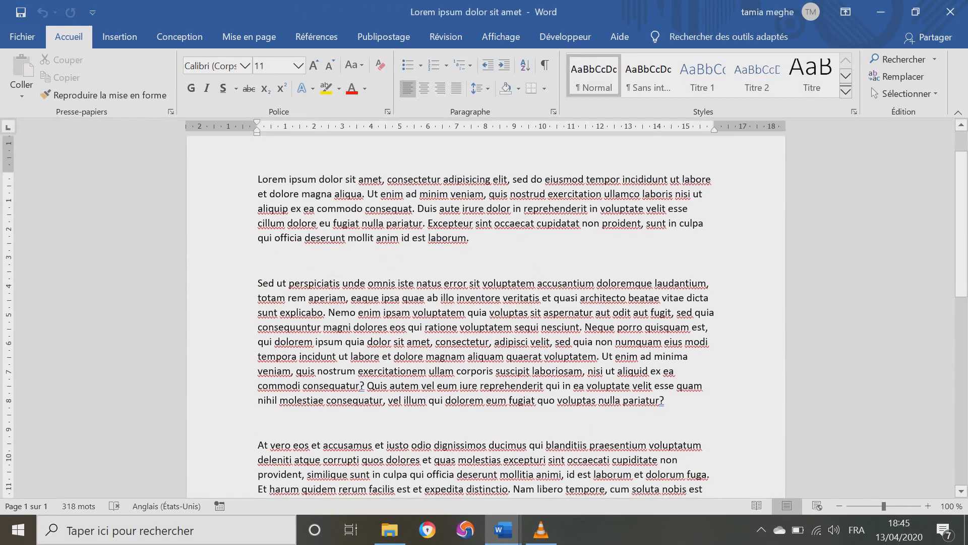
{"action": "scroll", "coordinate": [485, 312], "scroll_direction": "down", "scroll_amount": 2}
{"action": "scroll", "coordinate": [484, 312], "scroll_direction": "up", "scroll_amount": 3}
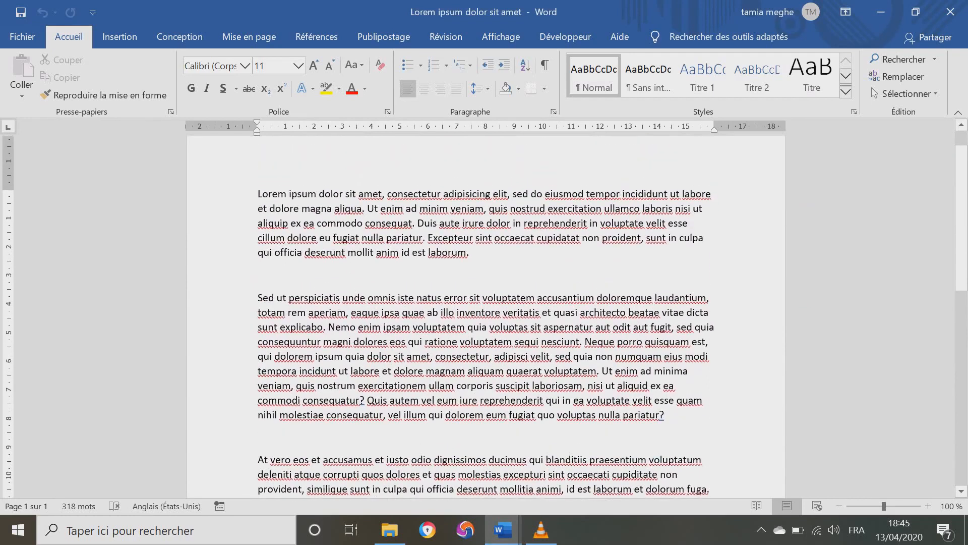
{"action": "scroll", "coordinate": [484, 313], "scroll_direction": "down", "scroll_amount": 4}
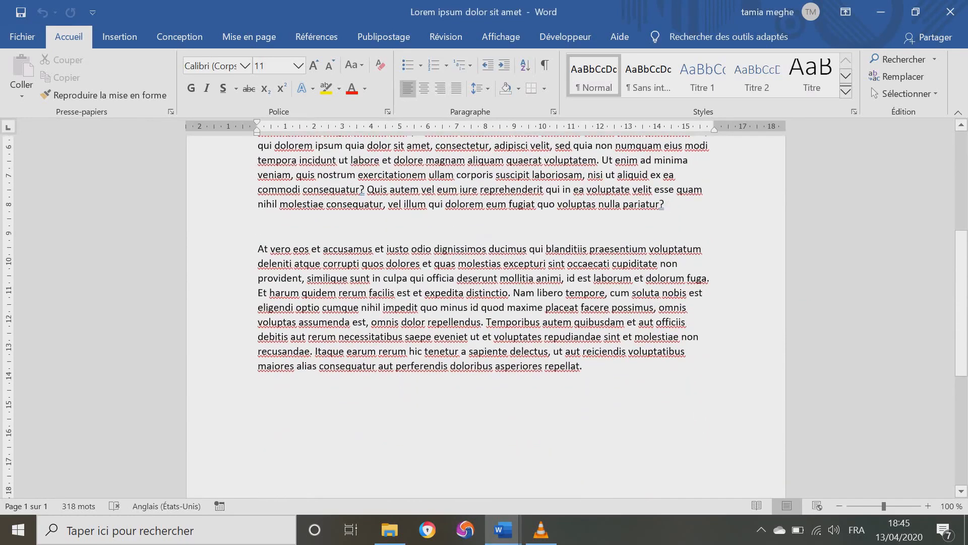
Copy all three paragraphs of the "Lorem ipsum dolor sit amet" document and paste them into the page 2 text box of "Maquette AIR 20 OK WORD"
{"action": "left_click_drag", "start_coordinate": [589, 368], "coordinate": [259, 131]}
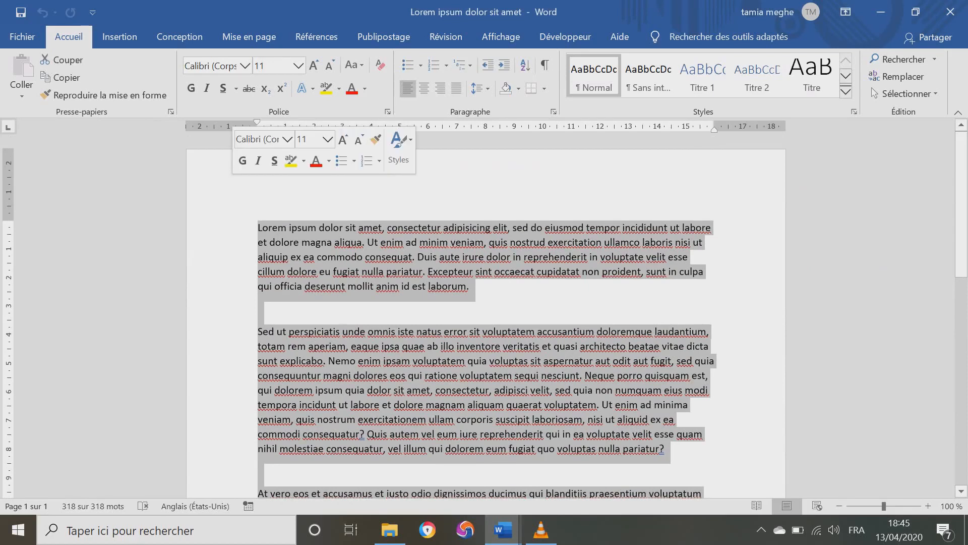
{"action": "key", "text": "ctrl+c"}
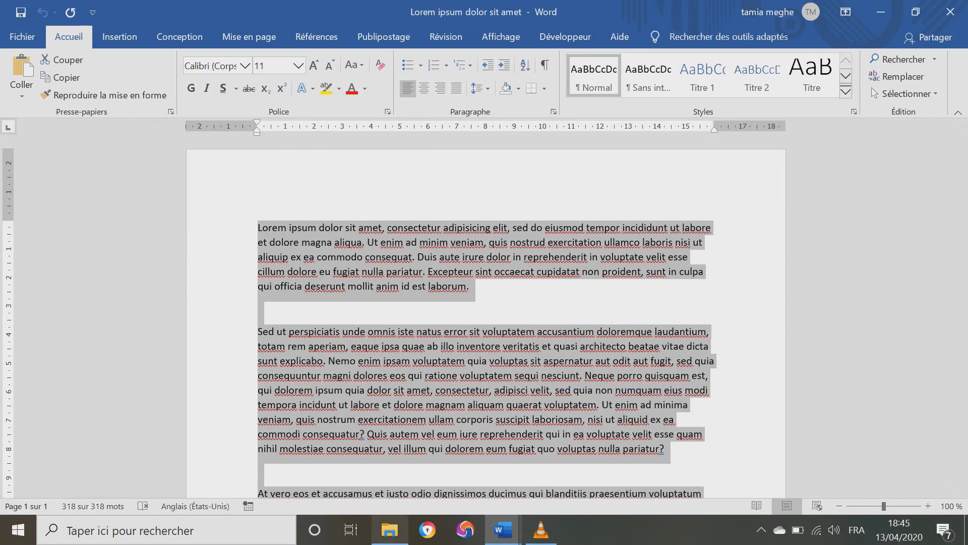
{"action": "mouse_move", "coordinate": [503, 530]}
{"action": "left_click", "coordinate": [575, 461]}
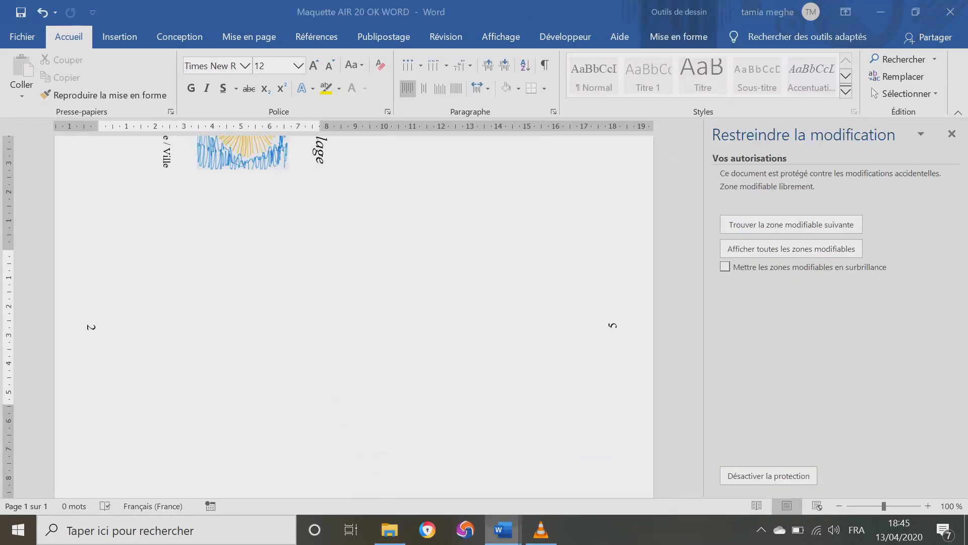
{"action": "key", "text": "ctrl+v"}
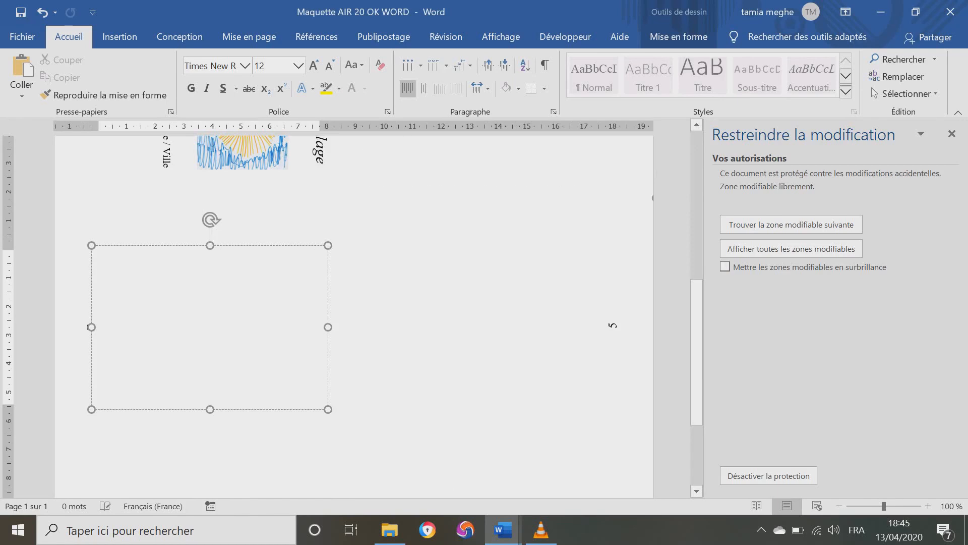
Look through the pasted text on pages 2 to 7 and compare it with the paragraphs in the "Lorem ipsum dolor sit amet" document
{"action": "scroll", "coordinate": [353, 317], "scroll_direction": "up", "scroll_amount": 1}
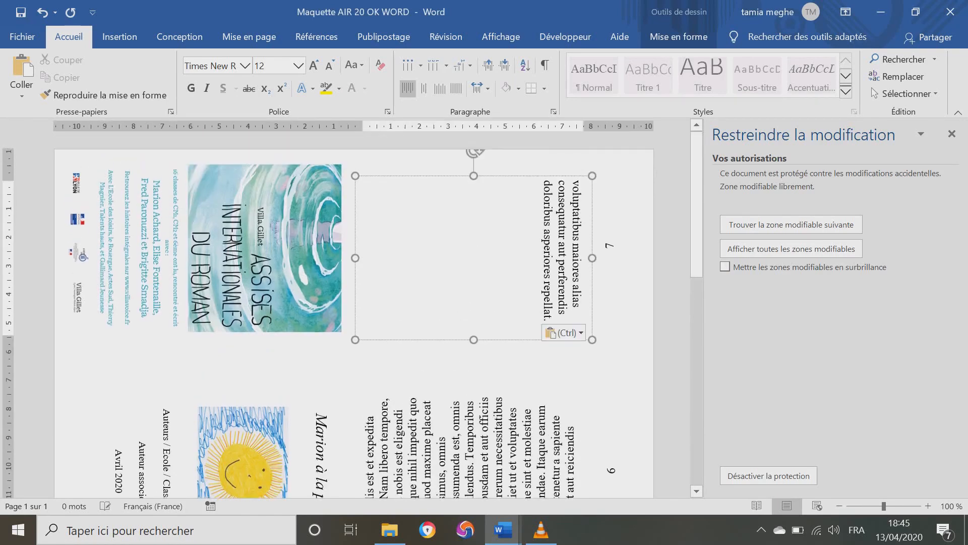
{"action": "scroll", "coordinate": [353, 317], "scroll_direction": "down", "scroll_amount": 10}
{"action": "left_click", "coordinate": [346, 282]}
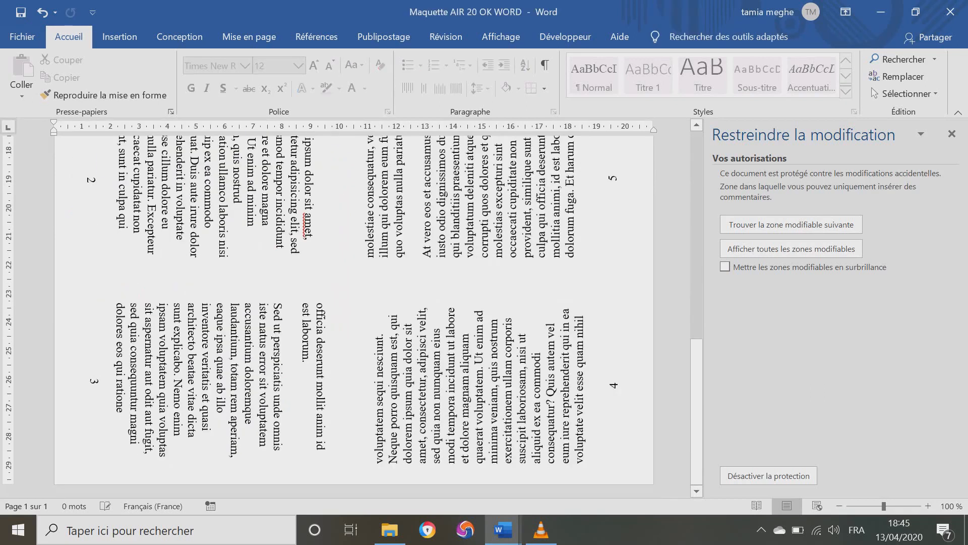
{"action": "scroll", "coordinate": [353, 317], "scroll_direction": "up", "scroll_amount": 9}
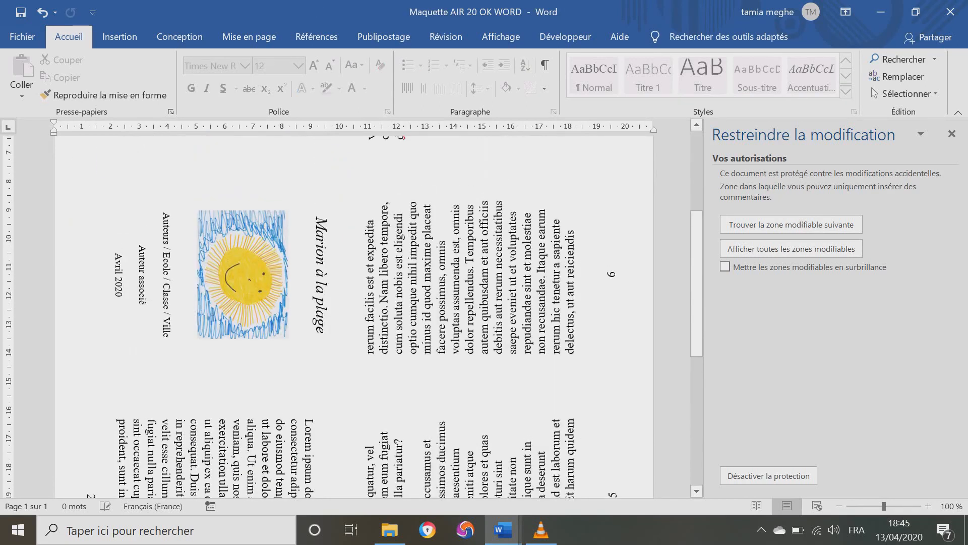
{"action": "key", "text": "ctrl+v"}
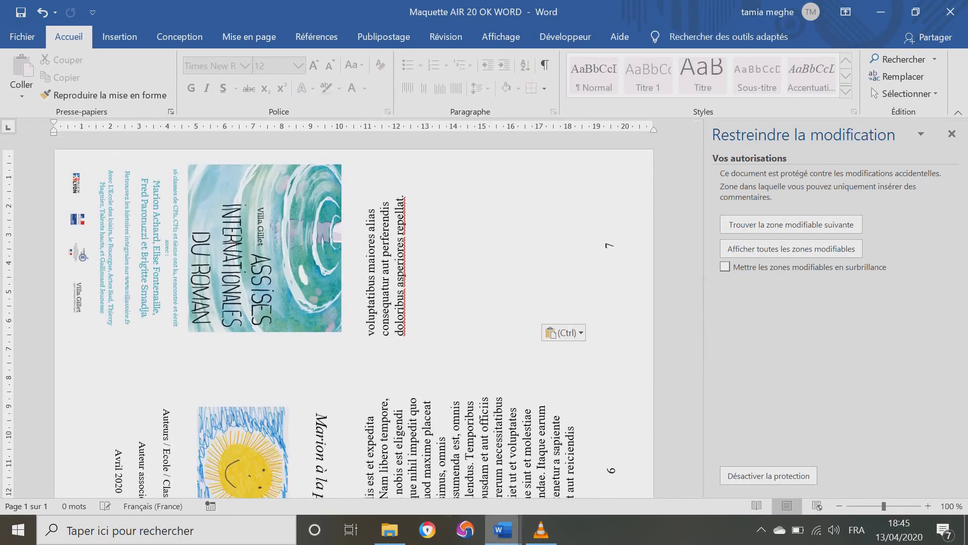
{"action": "mouse_move", "coordinate": [503, 529]}
{"action": "left_click", "coordinate": [411, 464]}
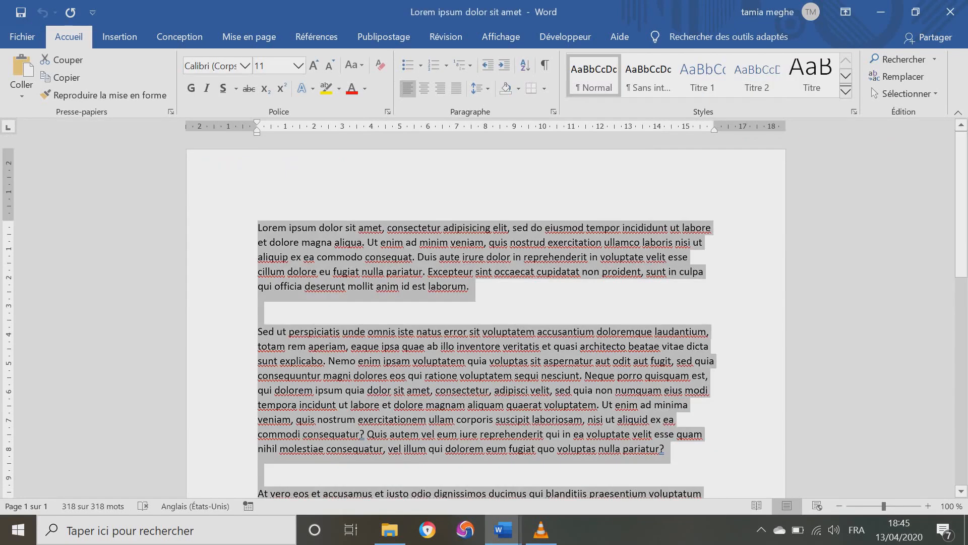
{"action": "scroll", "coordinate": [485, 316], "scroll_direction": "down", "scroll_amount": 5}
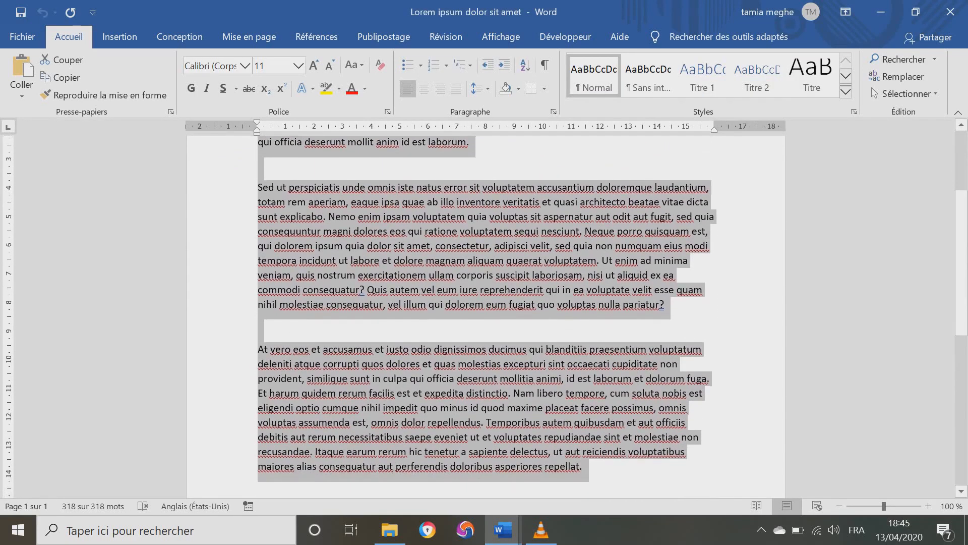
{"action": "scroll", "coordinate": [485, 316], "scroll_direction": "up", "scroll_amount": 5}
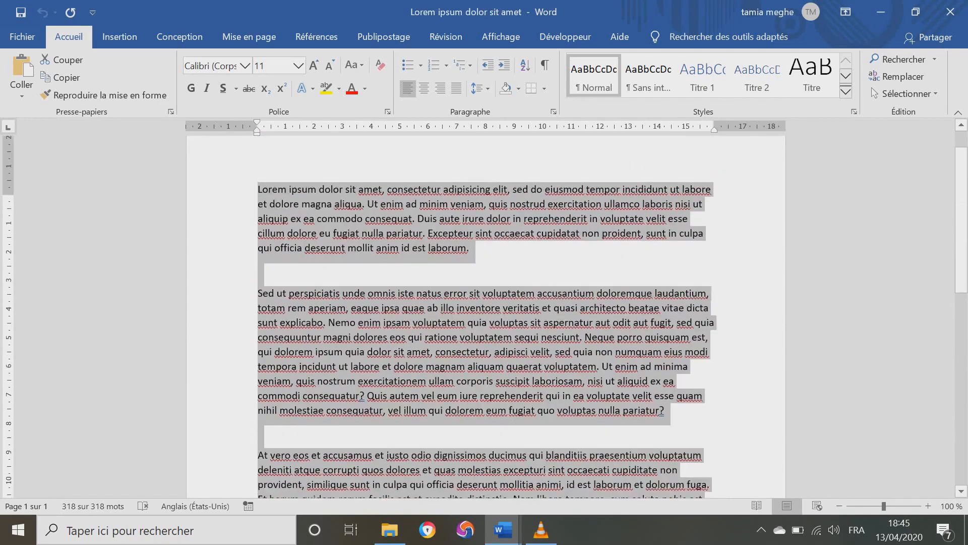
Return to "Maquette AIR 20 OK WORD" and examine how the text flows from page to page
{"action": "mouse_move", "coordinate": [503, 530]}
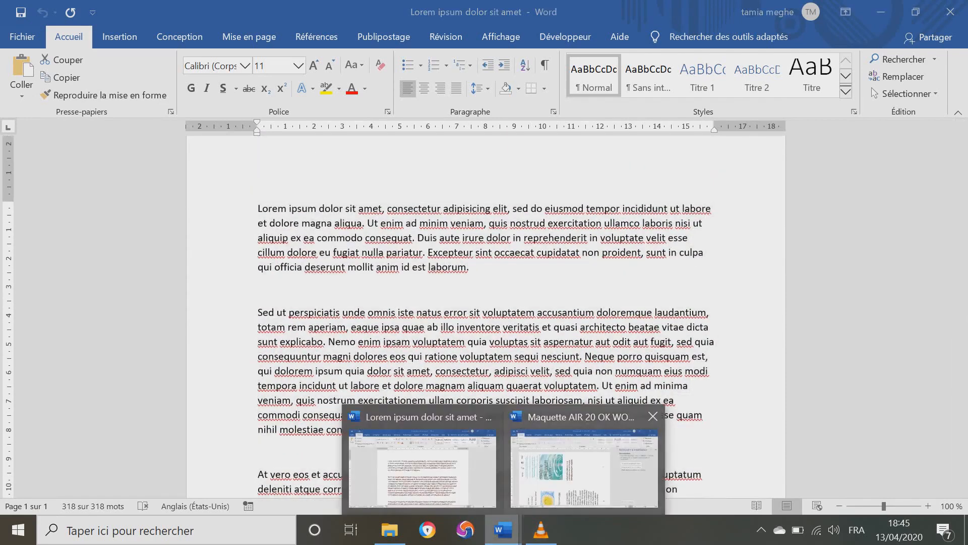
{"action": "left_click", "coordinate": [580, 479]}
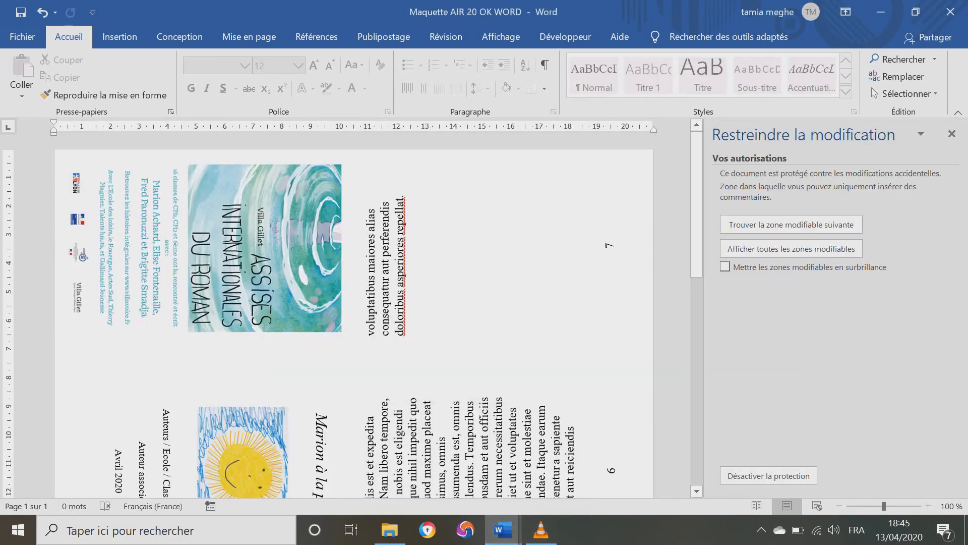
{"action": "key", "text": "ctrl+v"}
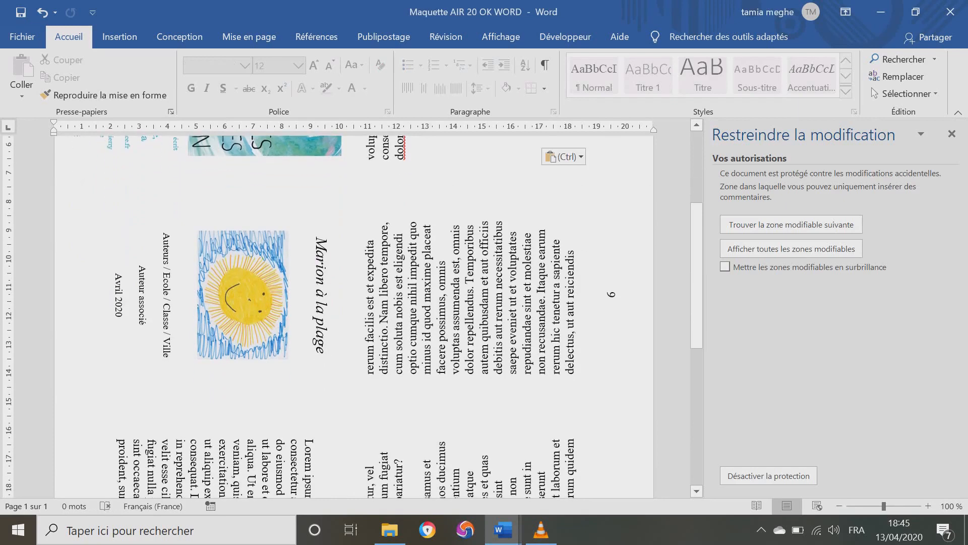
{"action": "scroll", "coordinate": [353, 312], "scroll_direction": "down", "scroll_amount": 6}
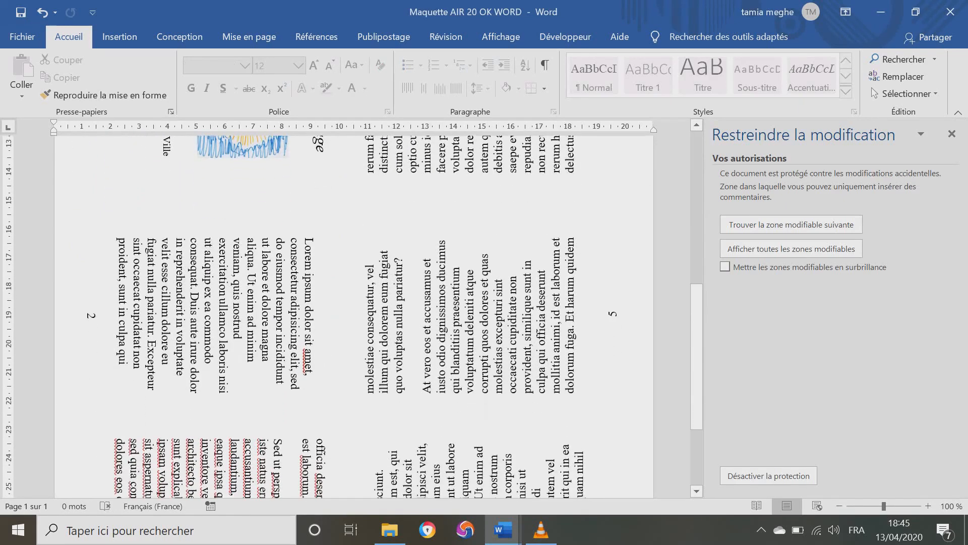
{"action": "scroll", "coordinate": [353, 313], "scroll_direction": "up", "scroll_amount": 5}
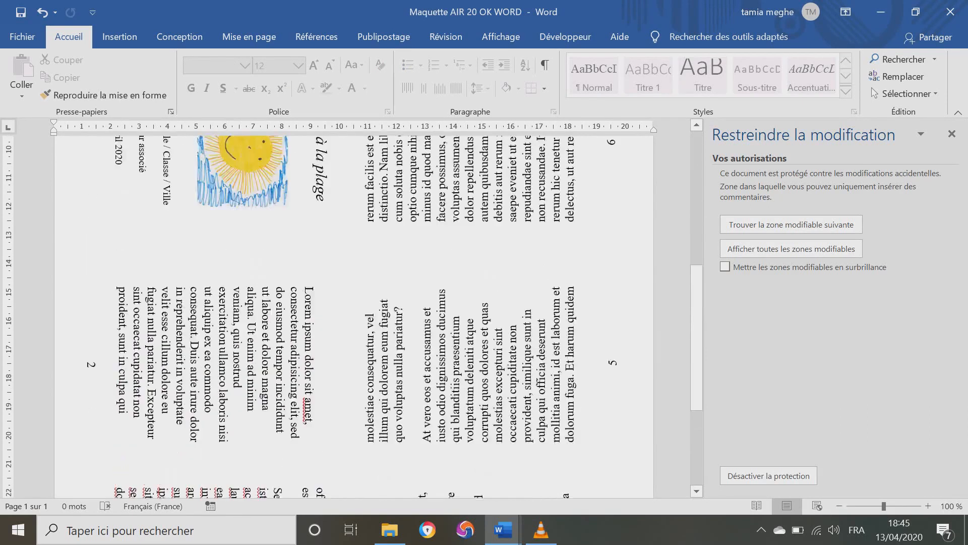
{"action": "scroll", "coordinate": [353, 313], "scroll_direction": "down", "scroll_amount": 4}
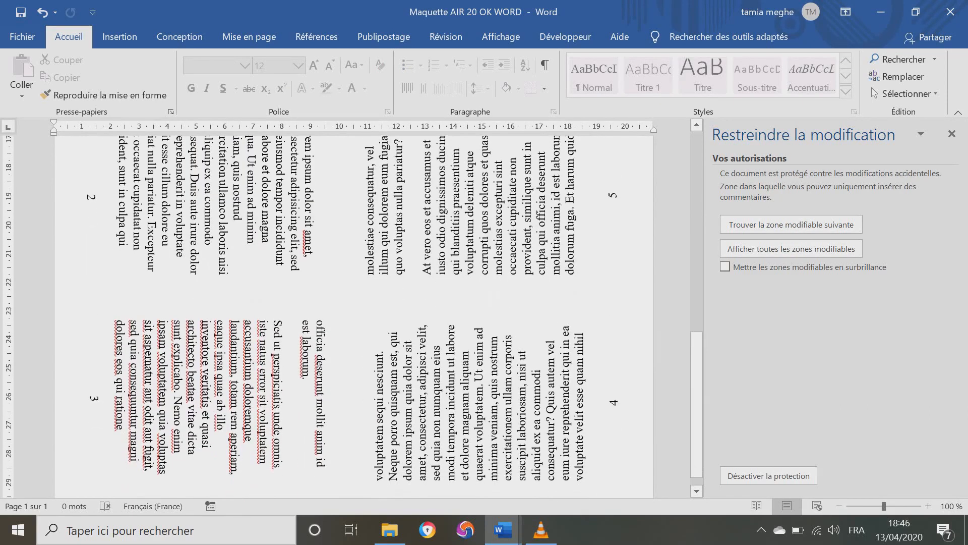
Insert seven blank lines on page 3 between "est laborum." and the "Sed ut perspiciatis" paragraph
{"action": "left_click", "coordinate": [306, 382]}
{"action": "key", "text": "Return"}
{"action": "key", "text": "Return"}
{"action": "key", "text": "Return"}
{"action": "key", "text": "Return"}
{"action": "key", "text": "Return"}
{"action": "key", "text": "Return"}
{"action": "key", "text": "Return"}
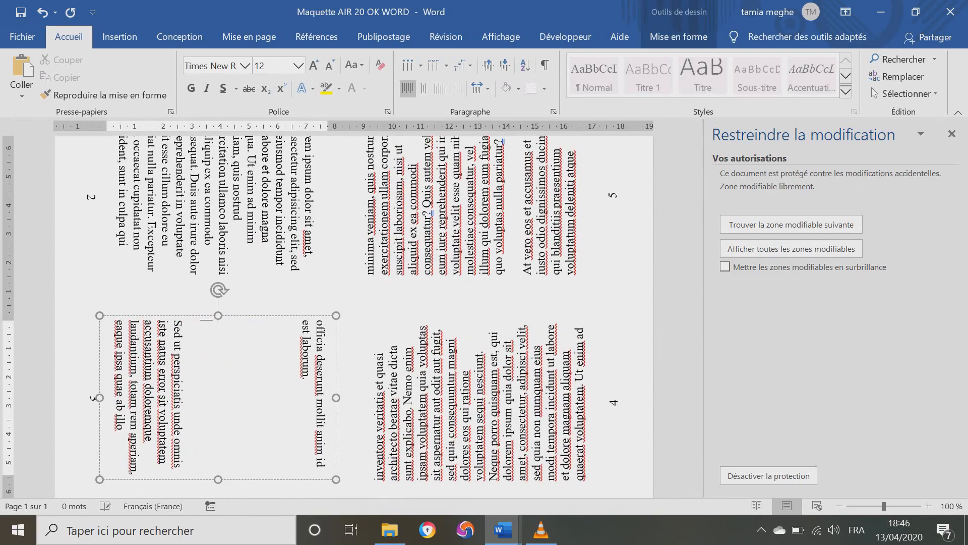
Insert the picture sun-451441_1920 into the blank space of the page 3 text box
{"action": "scroll", "coordinate": [353, 312], "scroll_direction": "up", "scroll_amount": 5}
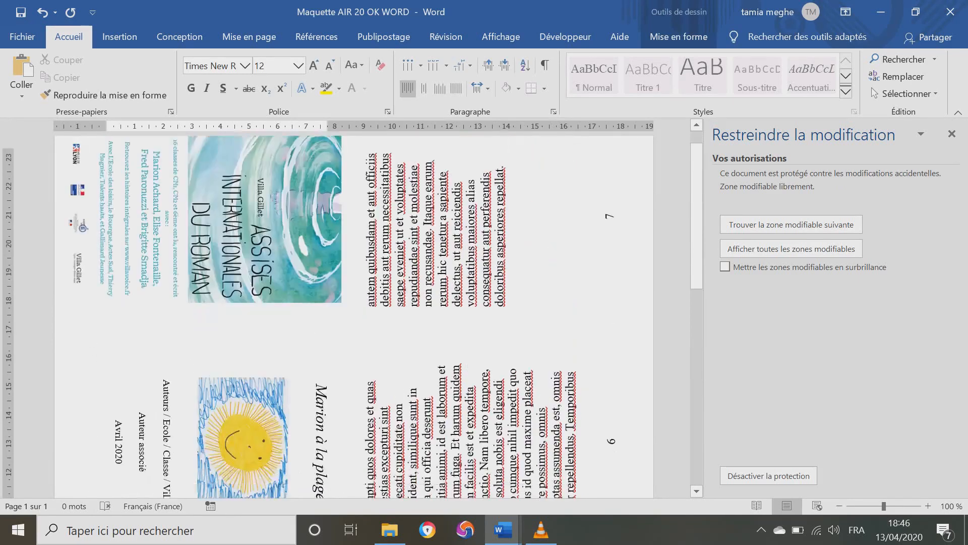
{"action": "scroll", "coordinate": [353, 313], "scroll_direction": "down", "scroll_amount": 5}
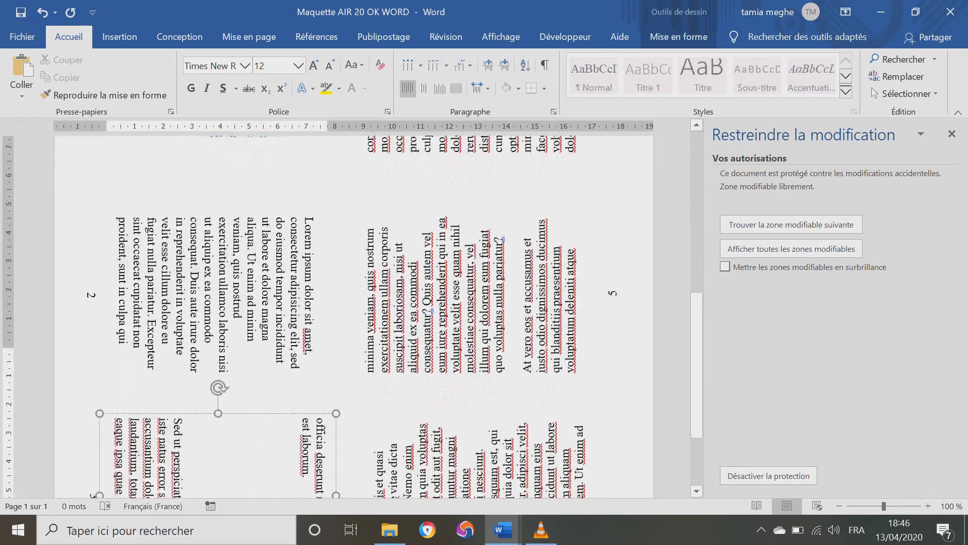
{"action": "scroll", "coordinate": [353, 313], "scroll_direction": "down", "scroll_amount": 2}
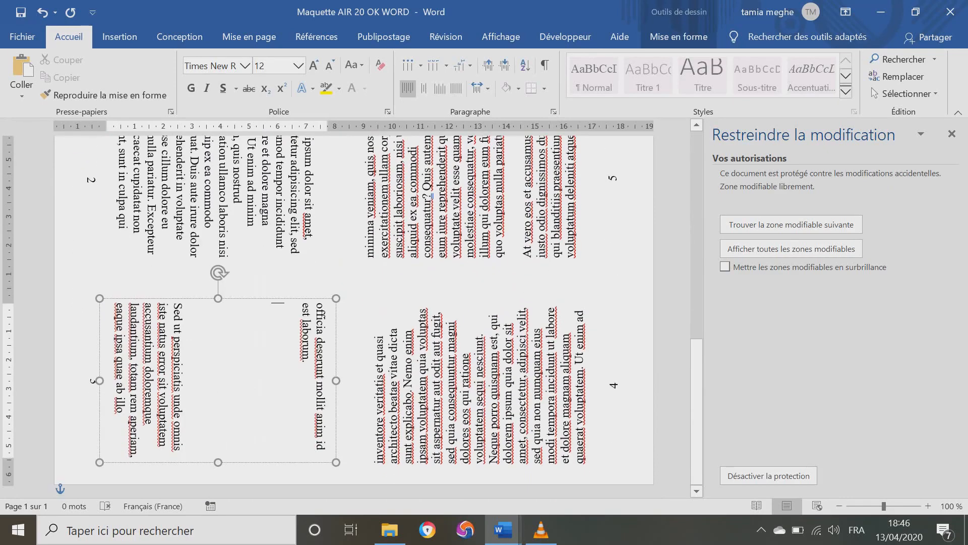
{"action": "left_click", "coordinate": [119, 37]}
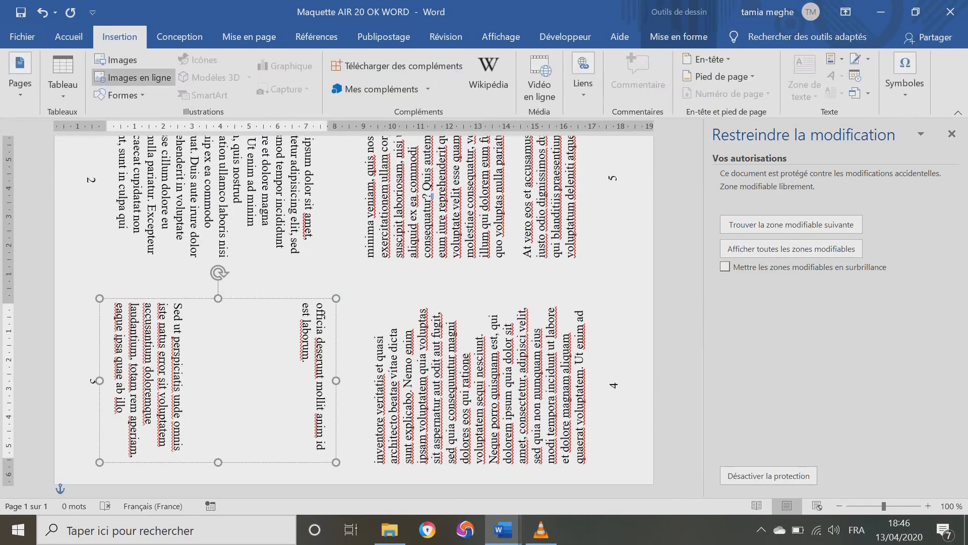
{"action": "left_click", "coordinate": [116, 59]}
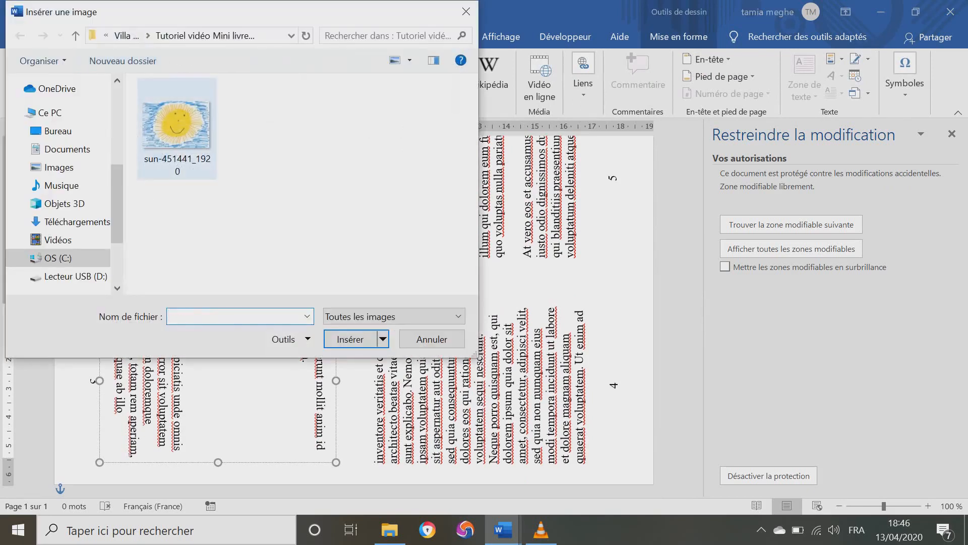
{"action": "left_click", "coordinate": [177, 129]}
{"action": "left_click", "coordinate": [350, 339]}
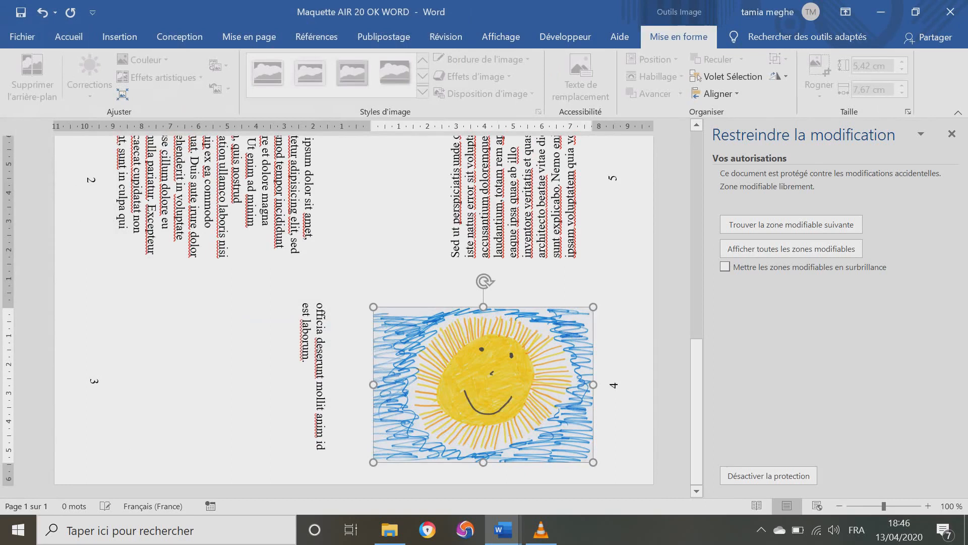
Shrink the sun picture to about 2.53 by 3.58 cm, place it under "est laborum." on page 3 and rotate it 90° clockwise
{"action": "left_click_drag", "start_coordinate": [373, 462], "coordinate": [452, 407]}
{"action": "left_click_drag", "start_coordinate": [443, 371], "coordinate": [215, 367]}
{"action": "left_click_drag", "start_coordinate": [144, 401], "coordinate": [182, 374]}
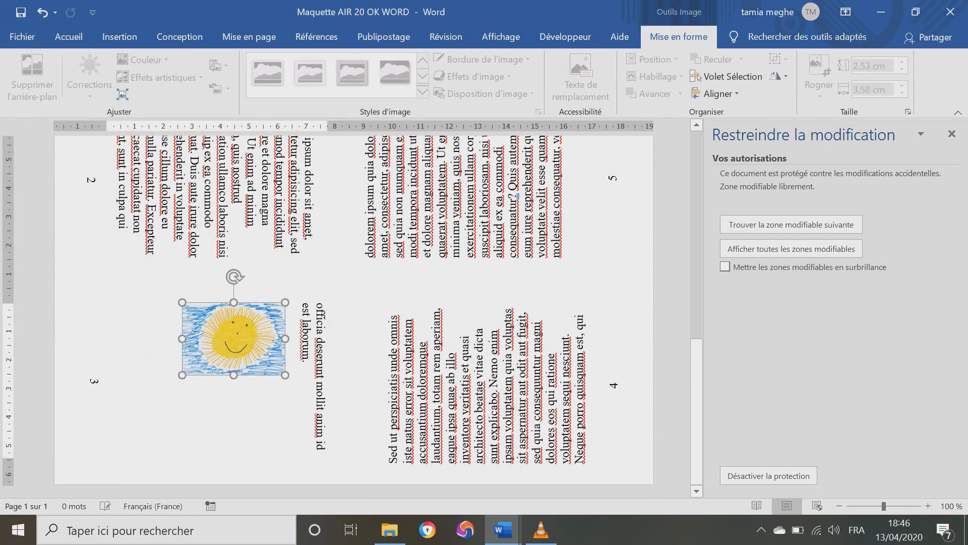
{"action": "left_click_drag", "start_coordinate": [233, 277], "coordinate": [311, 355]}
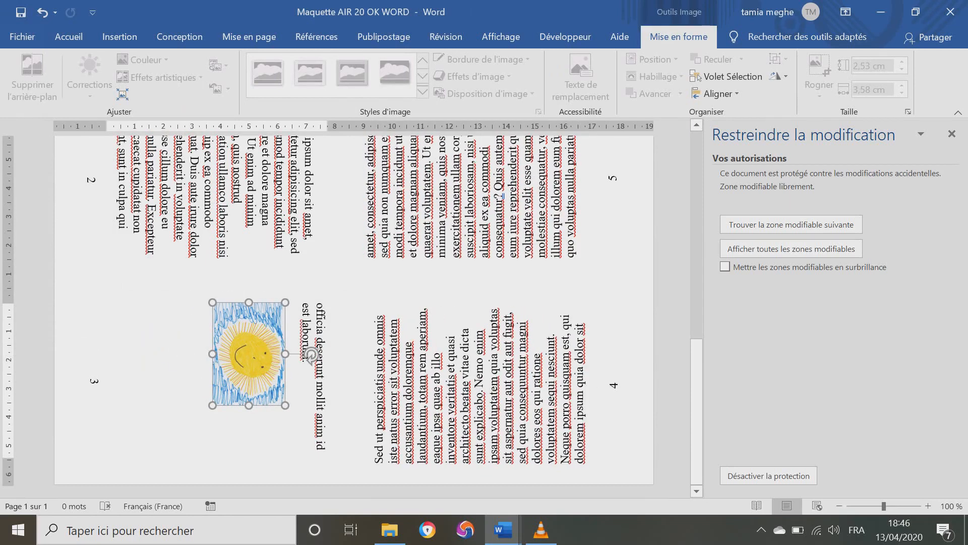
Remove the surplus blank lines after the sun picture on page 3 and centre the picture in the text box
{"action": "left_click", "coordinate": [191, 304]}
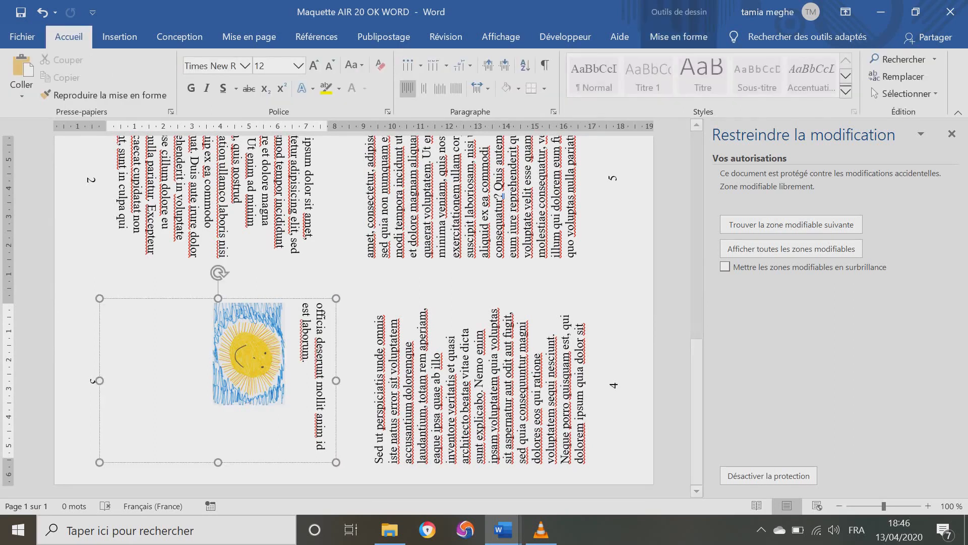
{"action": "key", "text": "Delete"}
{"action": "key", "text": "Delete"}
{"action": "key", "text": "Delete"}
{"action": "key", "text": "Delete"}
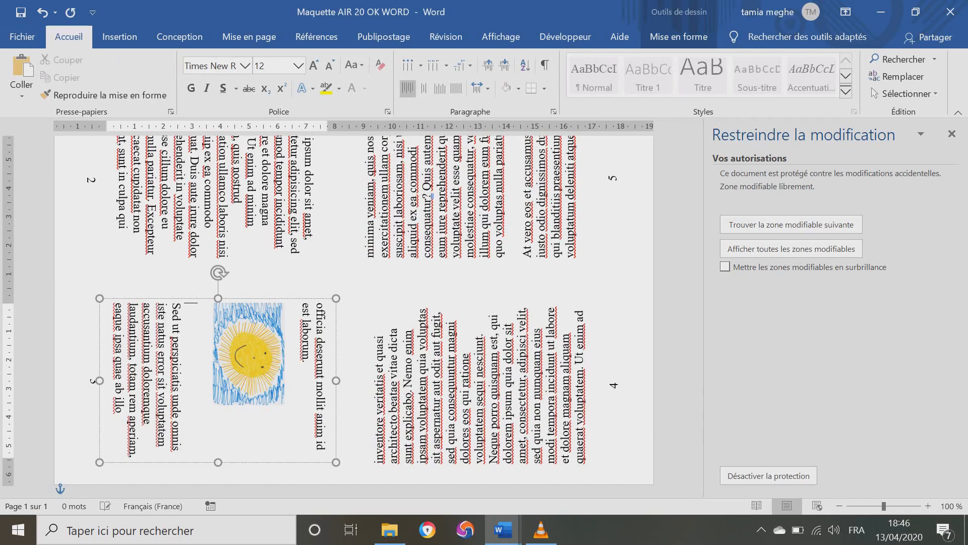
{"action": "left_click", "coordinate": [249, 354]}
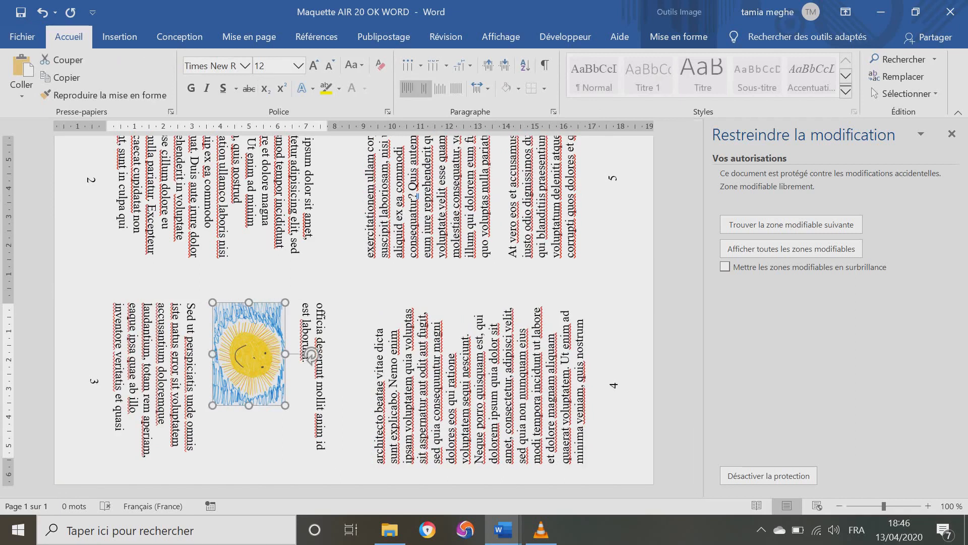
{"action": "key", "text": "ctrl+z"}
{"action": "key", "text": "ctrl+z"}
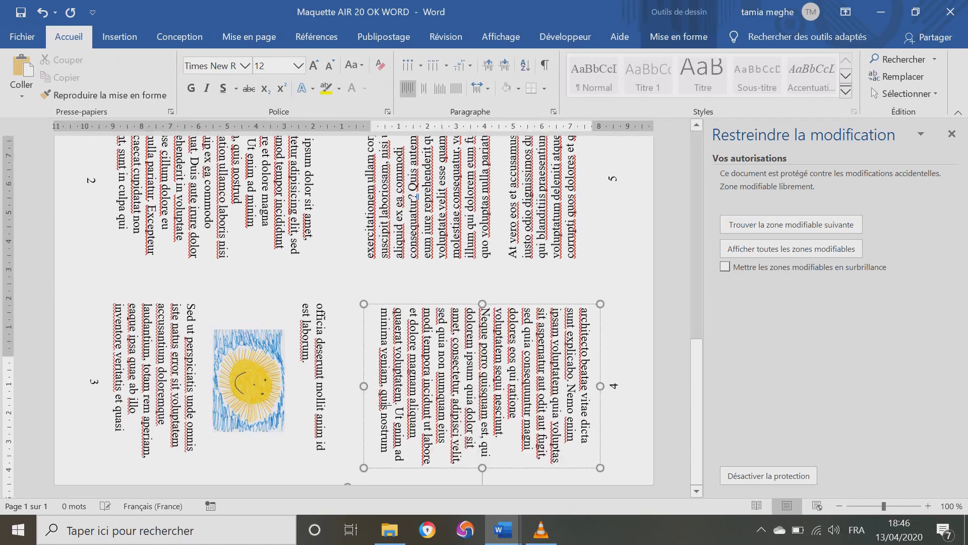
{"action": "scroll", "coordinate": [386, 405], "scroll_direction": "up", "scroll_amount": 9}
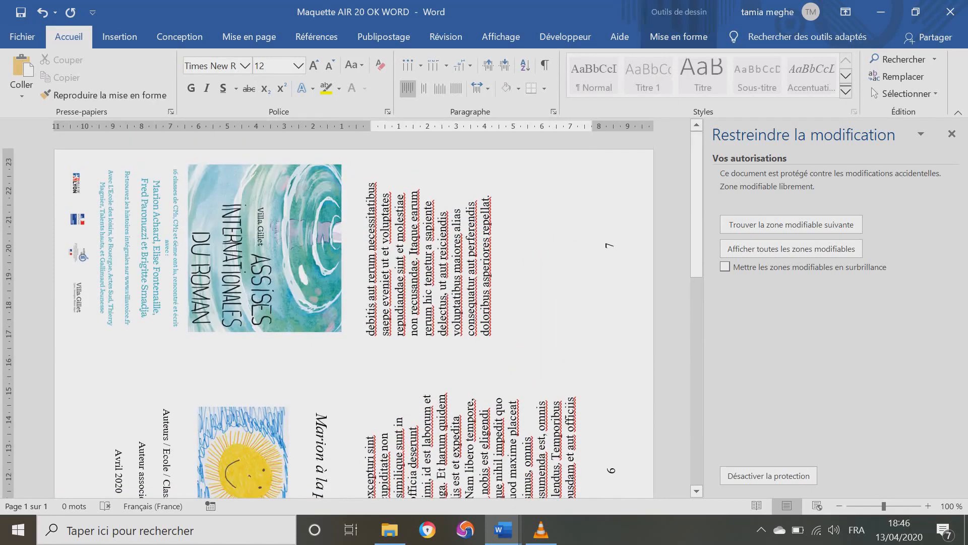
{"action": "scroll", "coordinate": [417, 198], "scroll_direction": "down", "scroll_amount": 10}
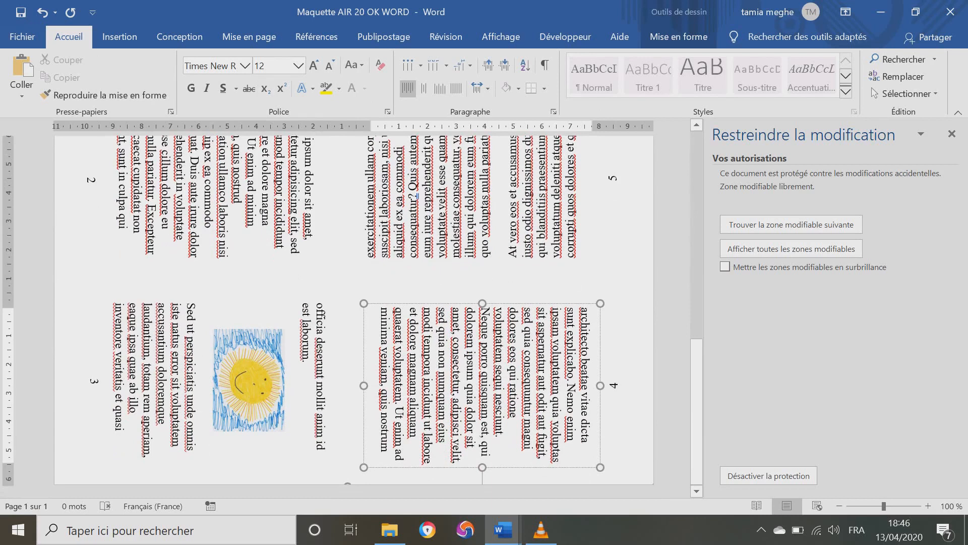
{"action": "key", "text": "ctrl+a"}
{"action": "scroll", "coordinate": [354, 317], "scroll_direction": "up", "scroll_amount": 8}
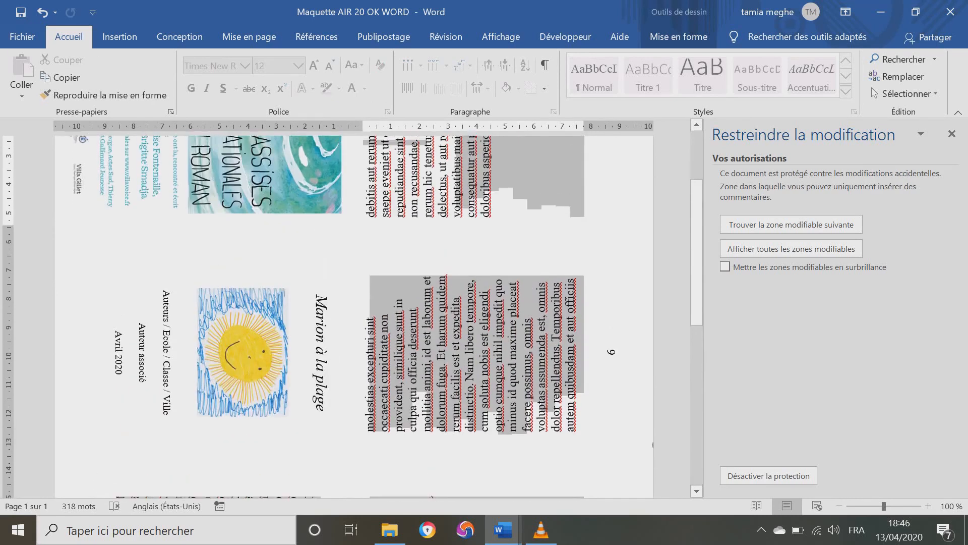
{"action": "scroll", "coordinate": [353, 317], "scroll_direction": "up", "scroll_amount": 2}
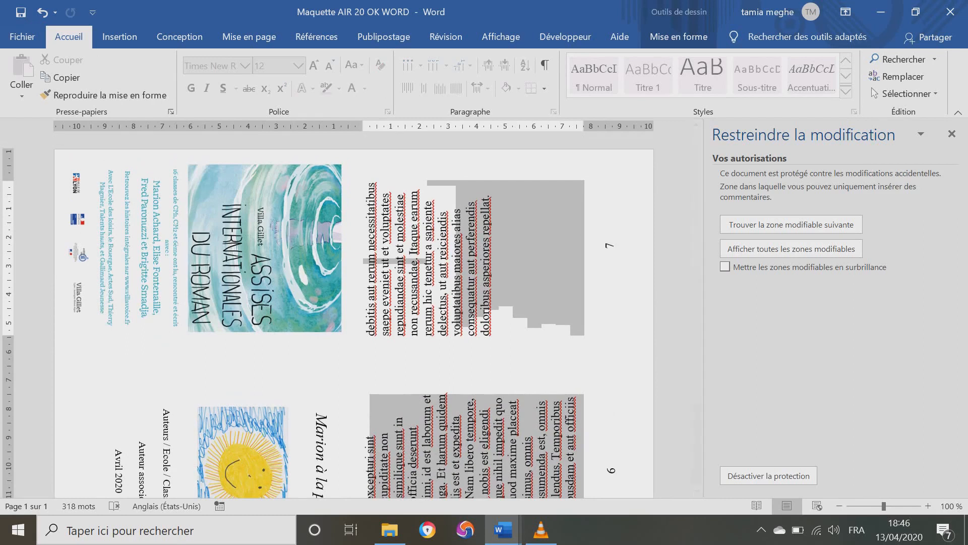
{"action": "right_click", "coordinate": [518, 276]}
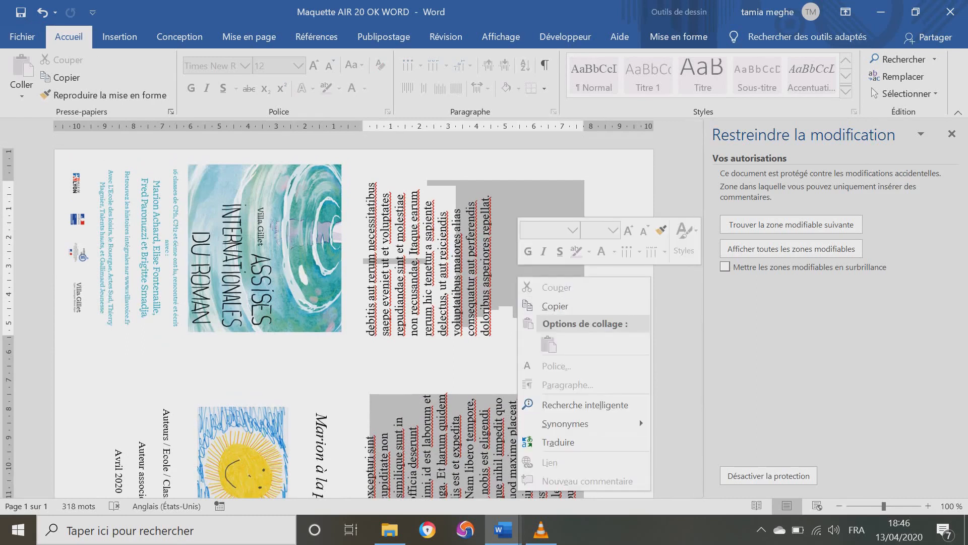
{"action": "key", "text": "Escape"}
Try centred alignment on the "At vero eos" paragraph that ends on page 7, and justify it instead
{"action": "left_click", "coordinate": [466, 291]}
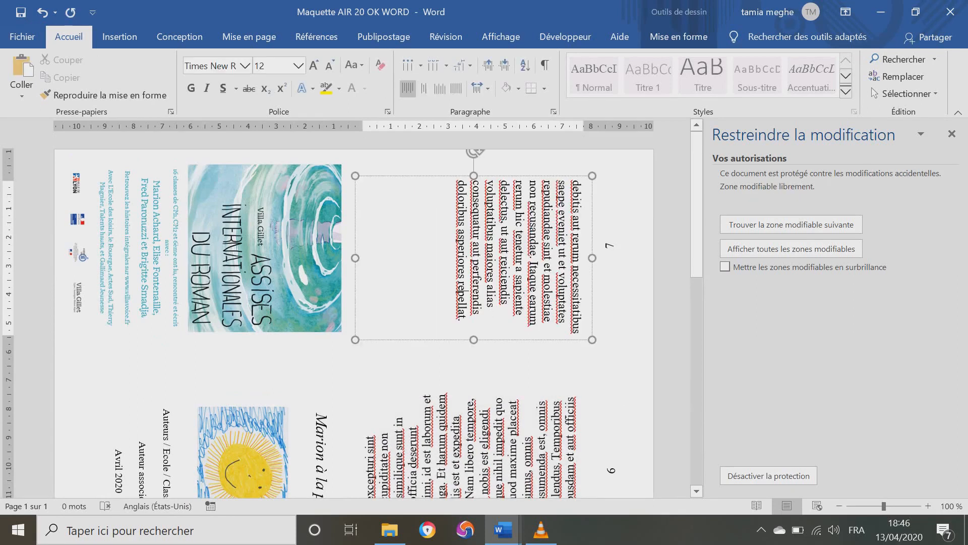
{"action": "left_click", "coordinate": [424, 88]}
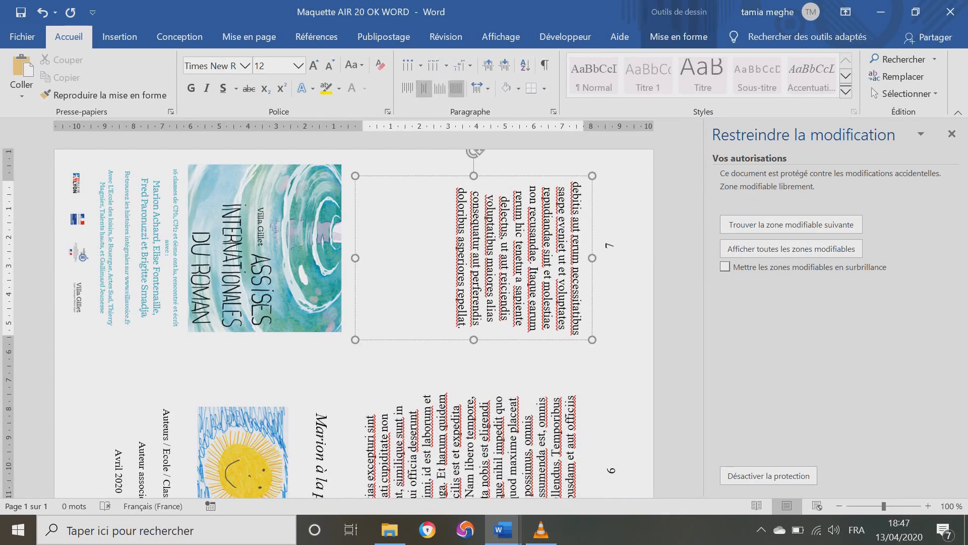
{"action": "left_click", "coordinate": [456, 88]}
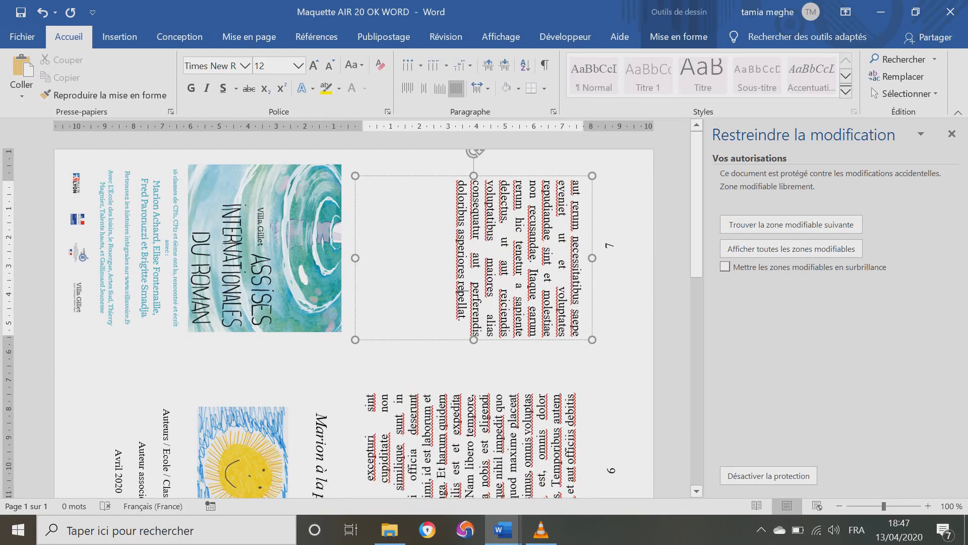
Justify the "Sed ut perspiciatis" paragraph, working from its part on page 5
{"action": "scroll", "coordinate": [353, 316], "scroll_direction": "down", "scroll_amount": 10}
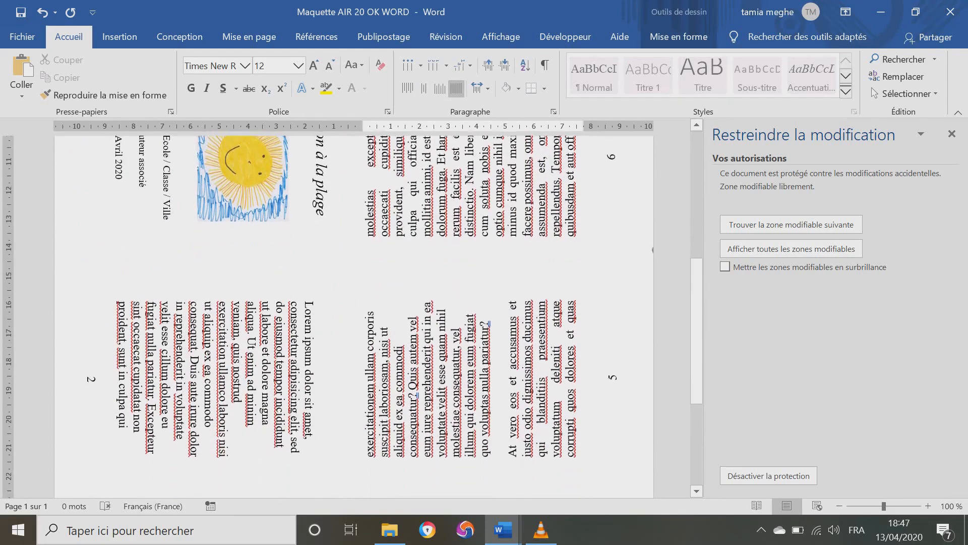
{"action": "left_click", "coordinate": [443, 216]}
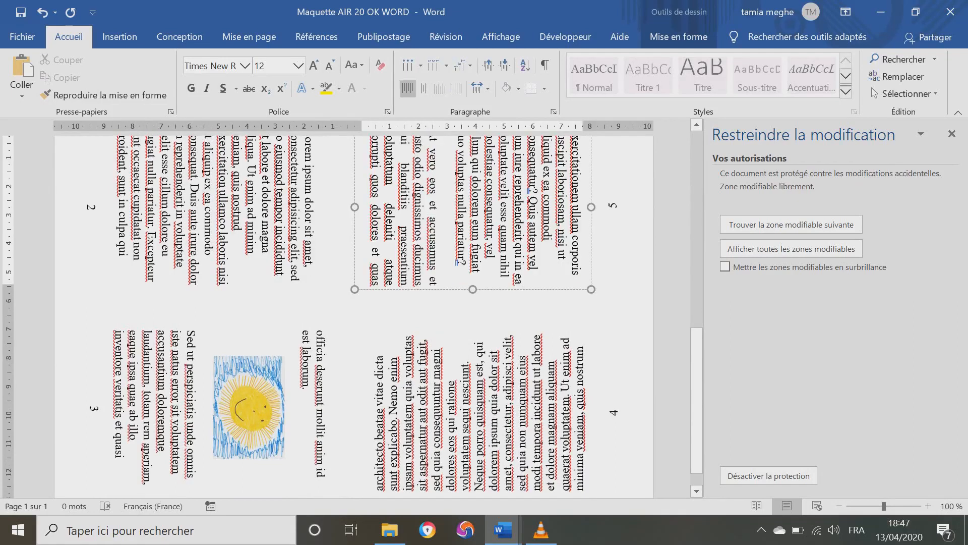
{"action": "left_click", "coordinate": [456, 88]}
{"action": "scroll", "coordinate": [353, 317], "scroll_direction": "up", "scroll_amount": 5}
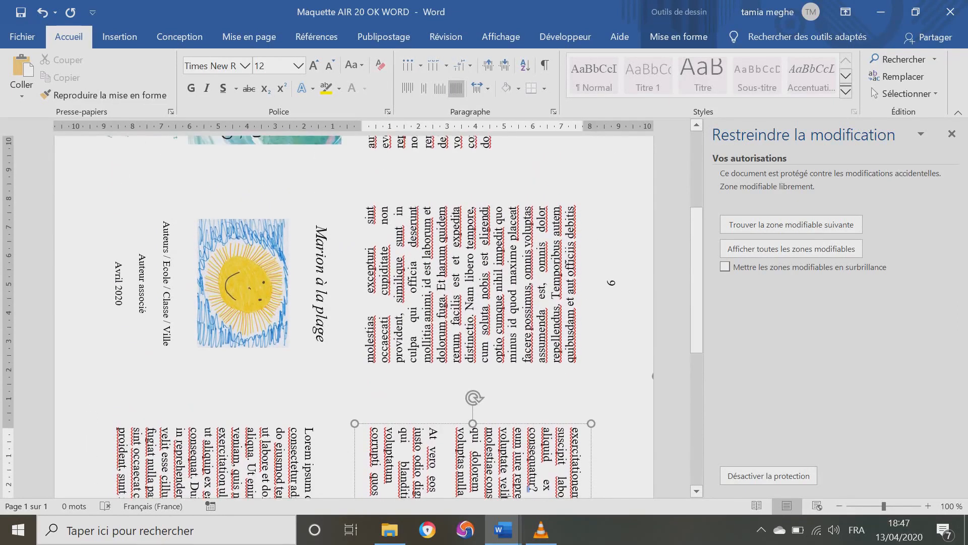
{"action": "scroll", "coordinate": [353, 316], "scroll_direction": "down", "scroll_amount": 5}
{"action": "scroll", "coordinate": [353, 316], "scroll_direction": "up", "scroll_amount": 2}
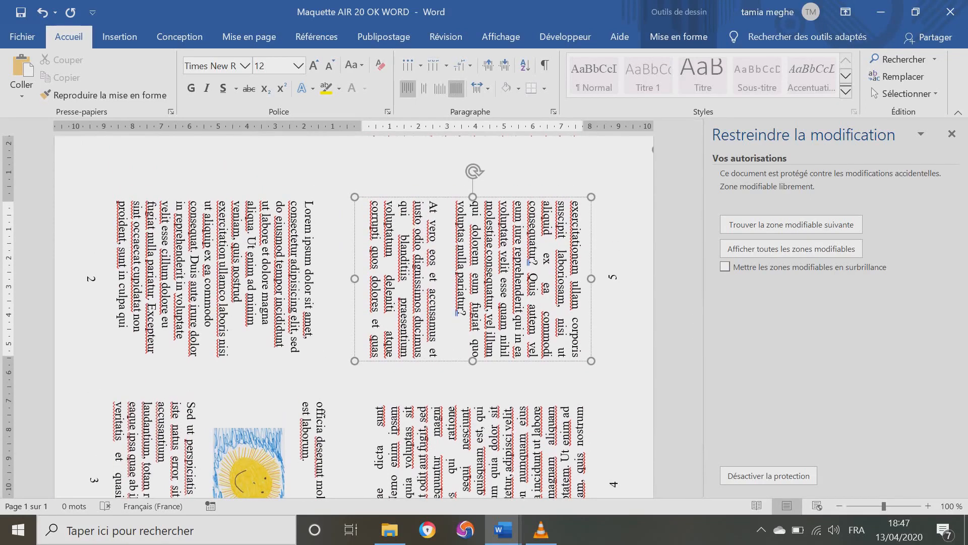
Set the "Sed ut perspiciatis" and "At vero eos" paragraphs back to start-of-line alignment (Aligner en haut)
{"action": "left_click", "coordinate": [408, 88]}
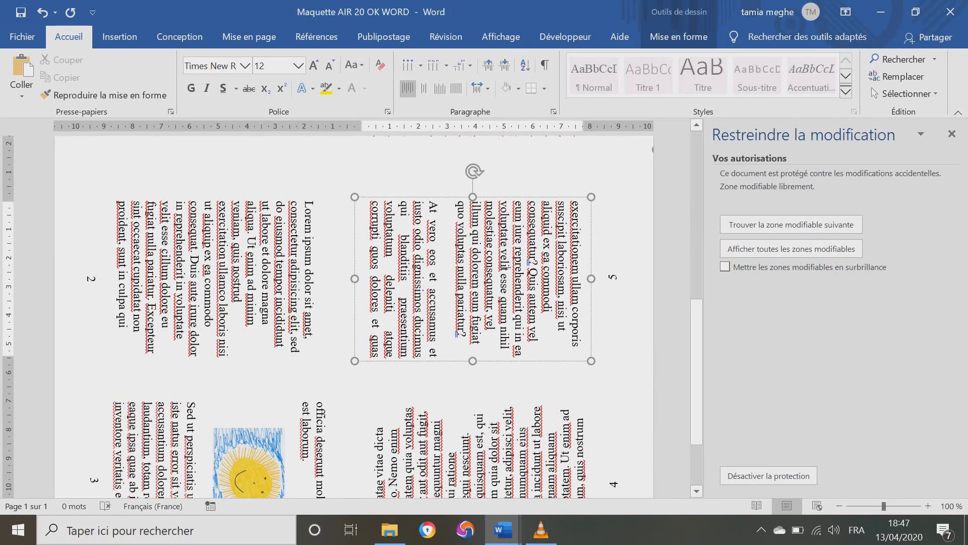
{"action": "left_click", "coordinate": [474, 459]}
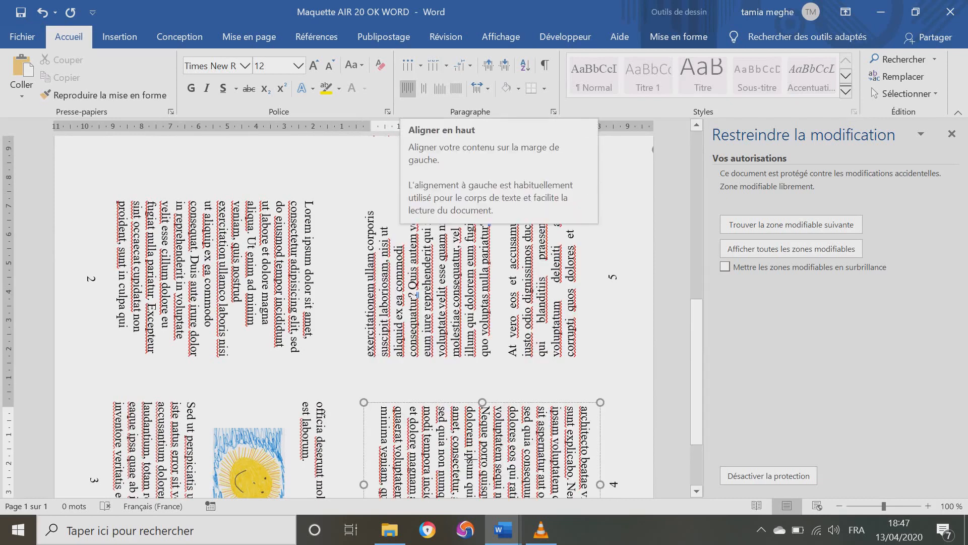
{"action": "scroll", "coordinate": [353, 302], "scroll_direction": "up", "scroll_amount": 5}
{"action": "left_click", "coordinate": [477, 335]}
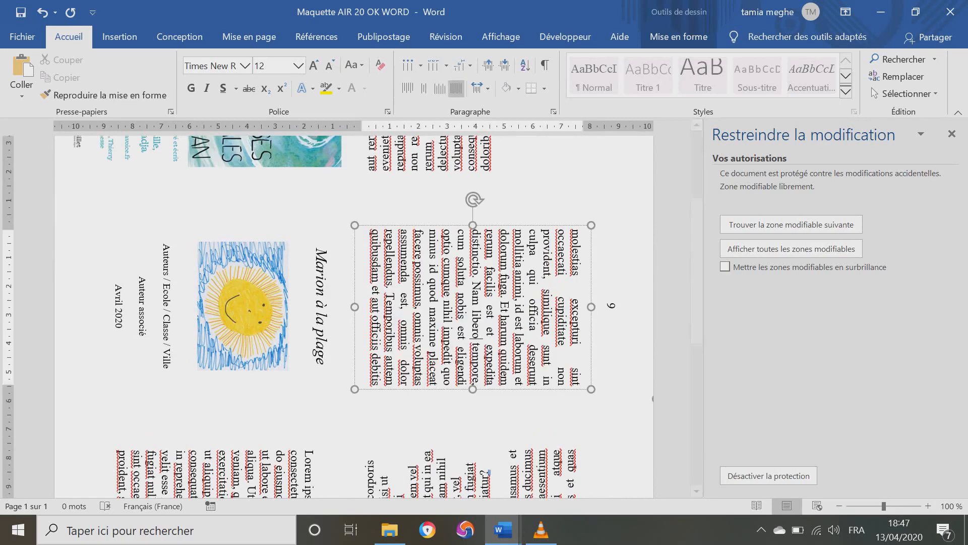
{"action": "left_click", "coordinate": [408, 88]}
{"action": "scroll", "coordinate": [474, 313], "scroll_direction": "up", "scroll_amount": 3}
{"action": "scroll", "coordinate": [353, 312], "scroll_direction": "up", "scroll_amount": 1}
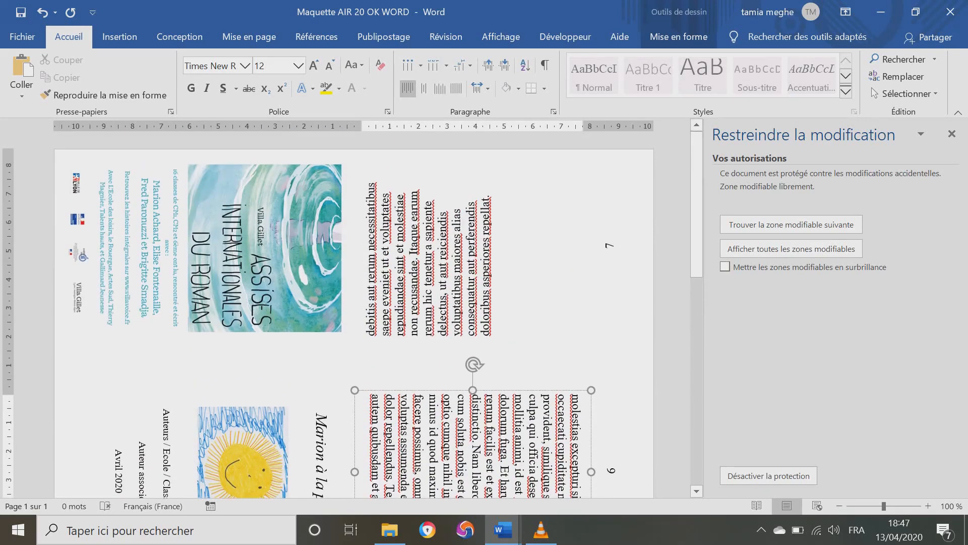
{"action": "scroll", "coordinate": [353, 313], "scroll_direction": "down", "scroll_amount": 11}
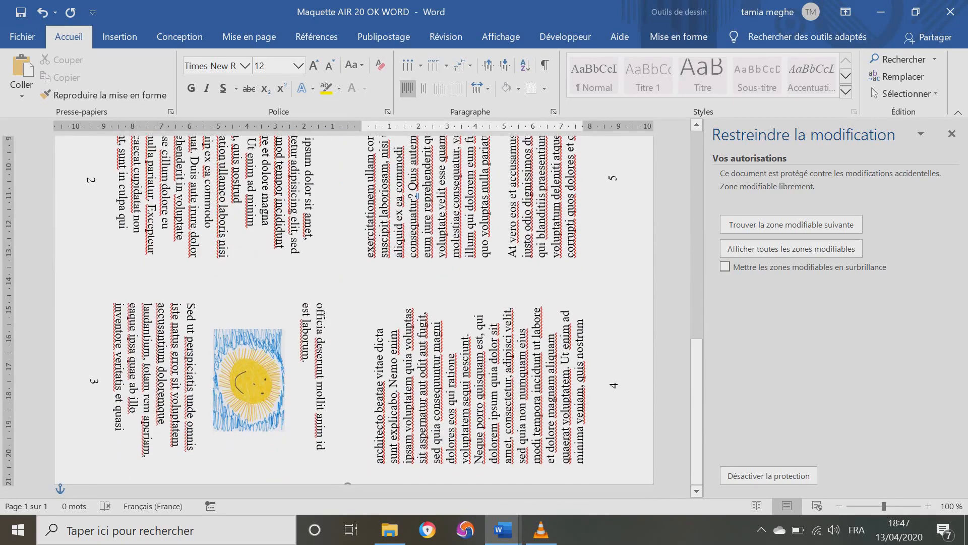
{"action": "scroll", "coordinate": [353, 313], "scroll_direction": "up", "scroll_amount": 10}
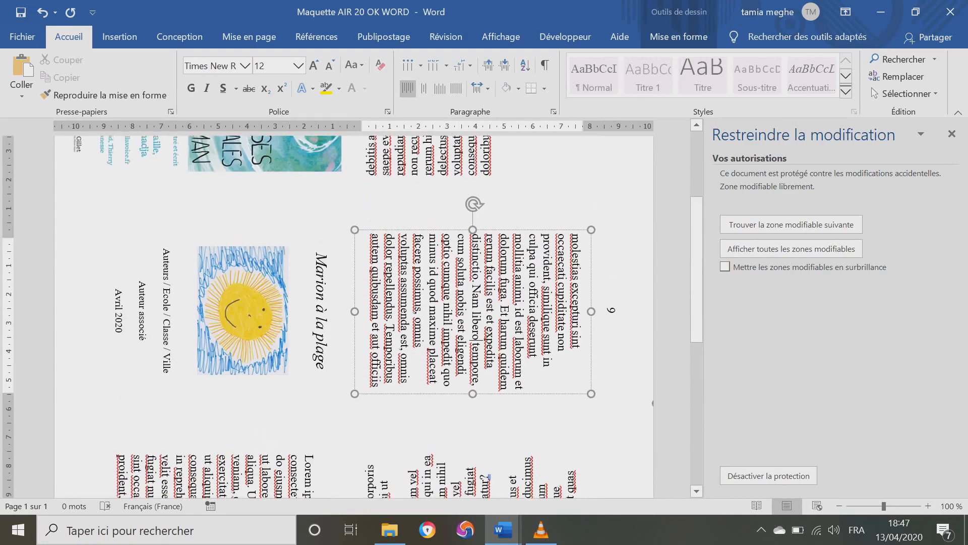